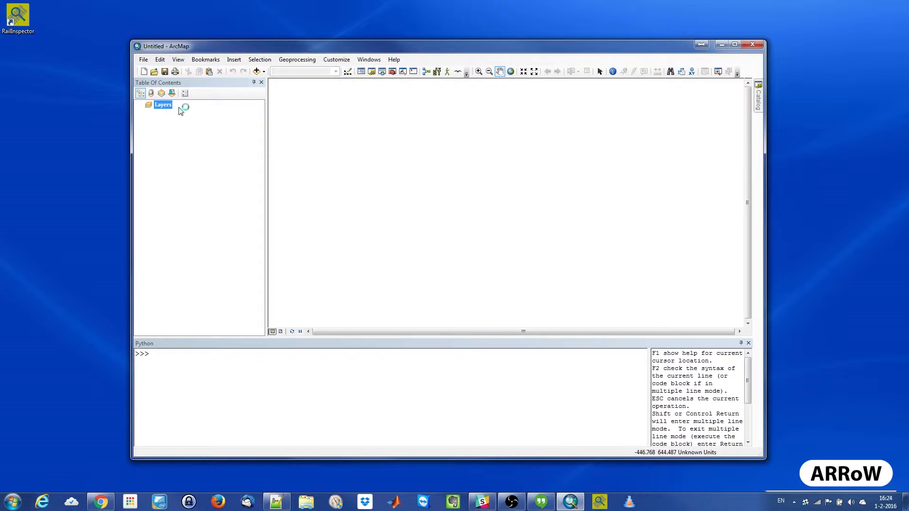
- Search ArcGIS Online for OpenStreetMap and open the web map published by esri, closing the Python window
click(147, 60)
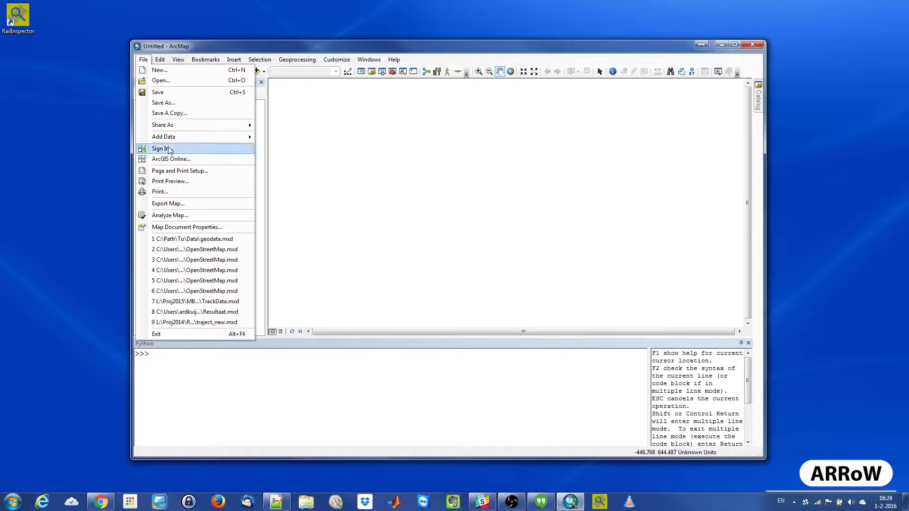
key(Escape)
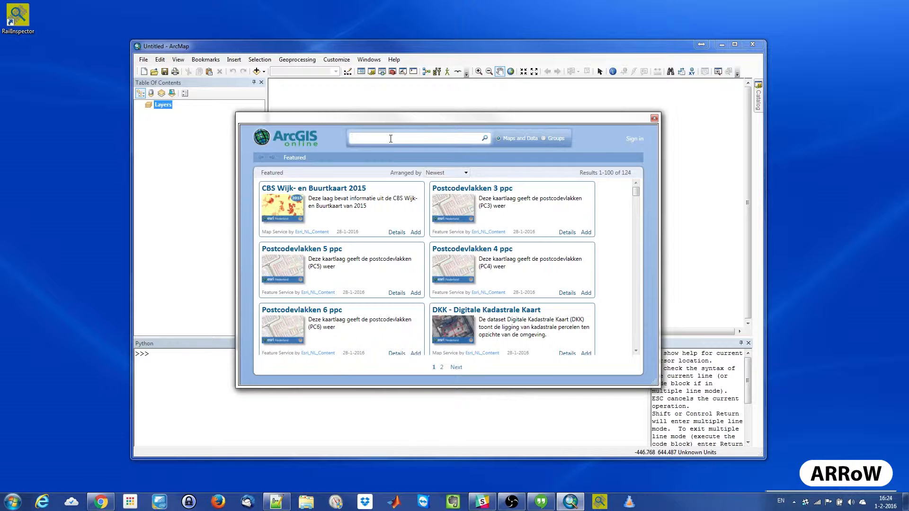
text(OpenStreetMap)
key(Return)
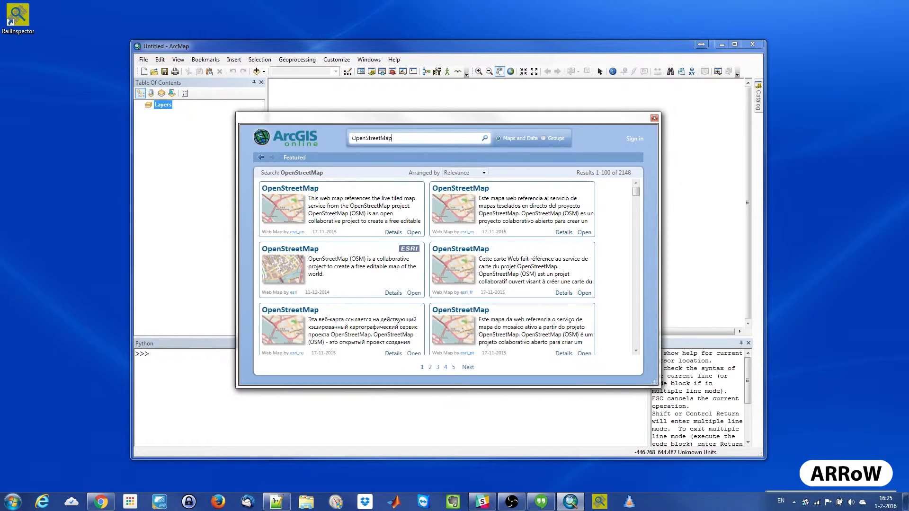
click(413, 293)
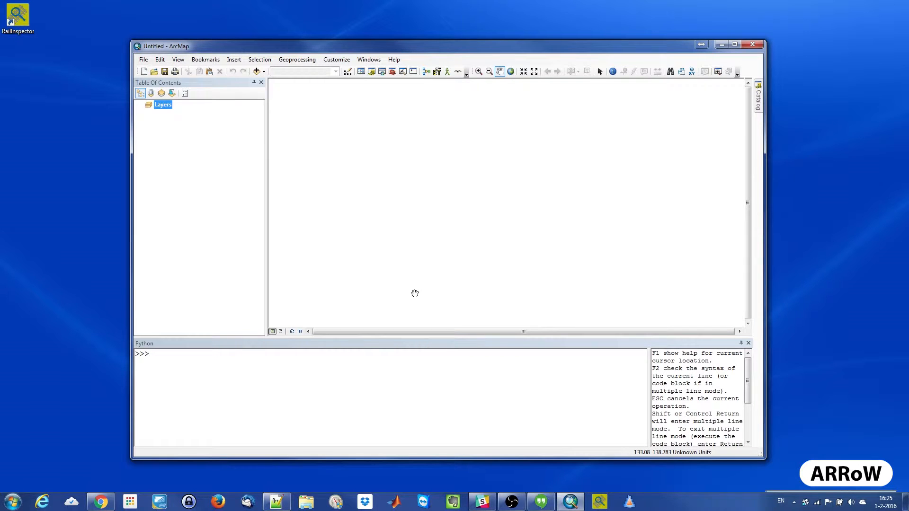
click(748, 343)
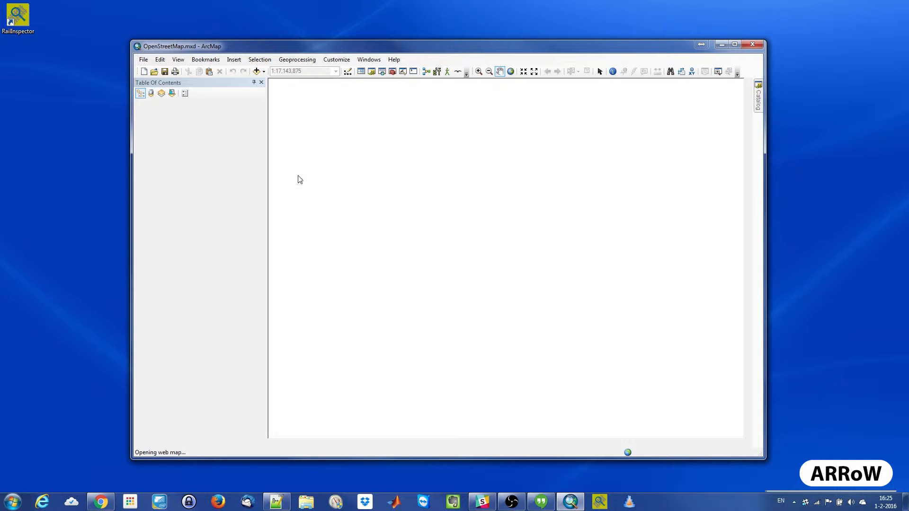
- Rename the map's data frame as RailInspector Geodata
click(179, 104)
click(179, 104)
text(R)
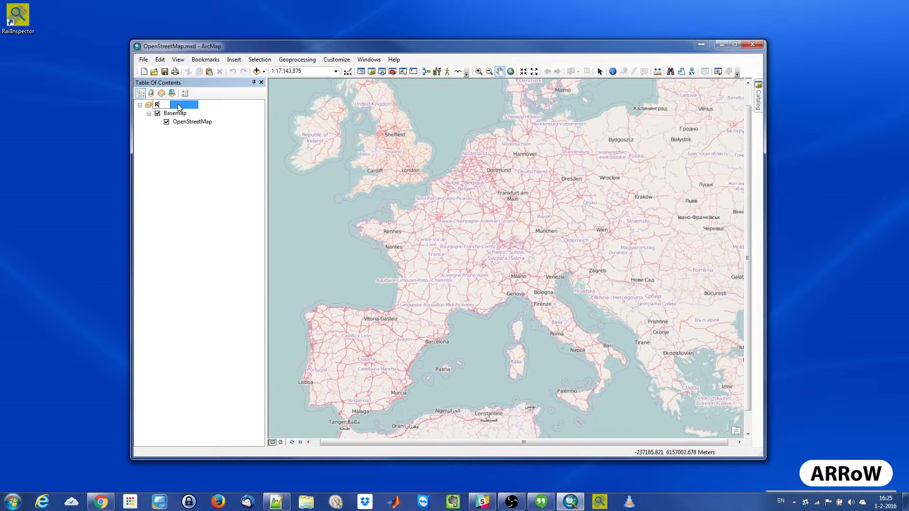
text(ailInspector Geodata)
key(Return)
- Choose the projected coordinate system RD New from the European national grids for the RailInspector Geodata data frame
right_click(178, 108)
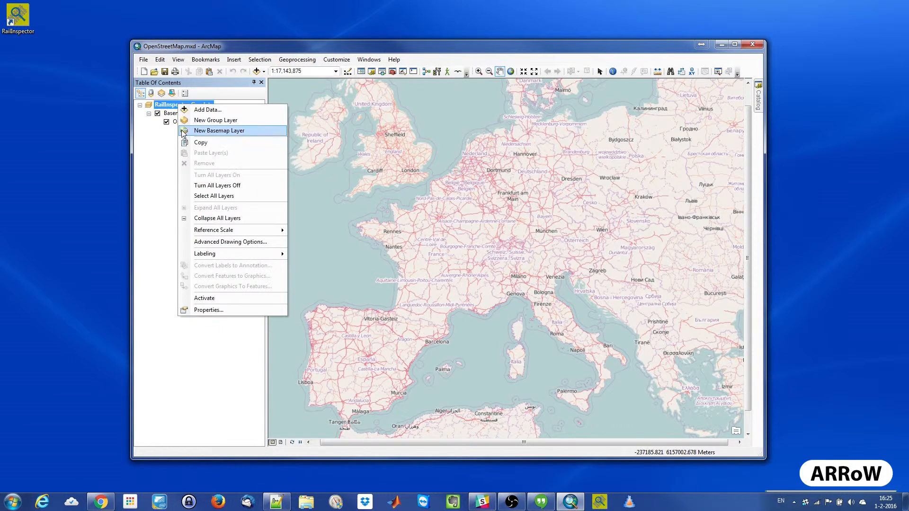
click(244, 309)
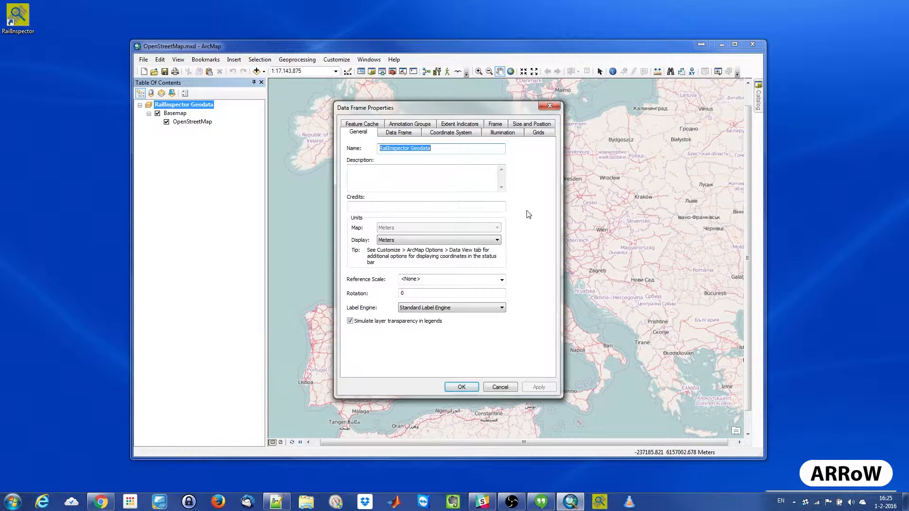
click(450, 133)
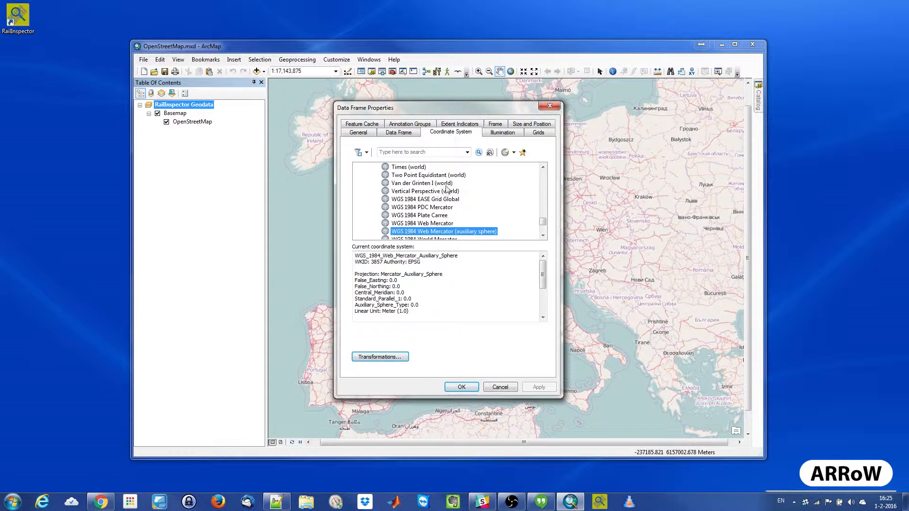
drag(543, 222, 545, 178)
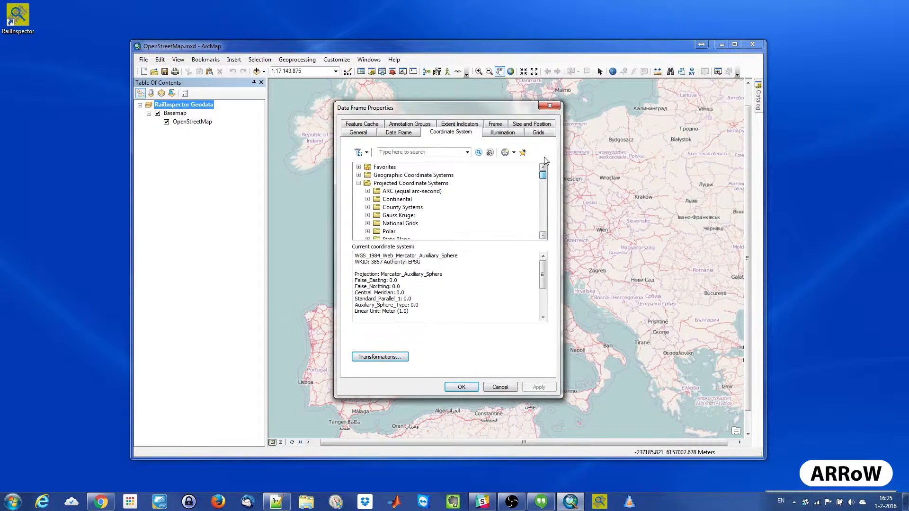
double_click(402, 224)
scroll(415, 223, down, 2)
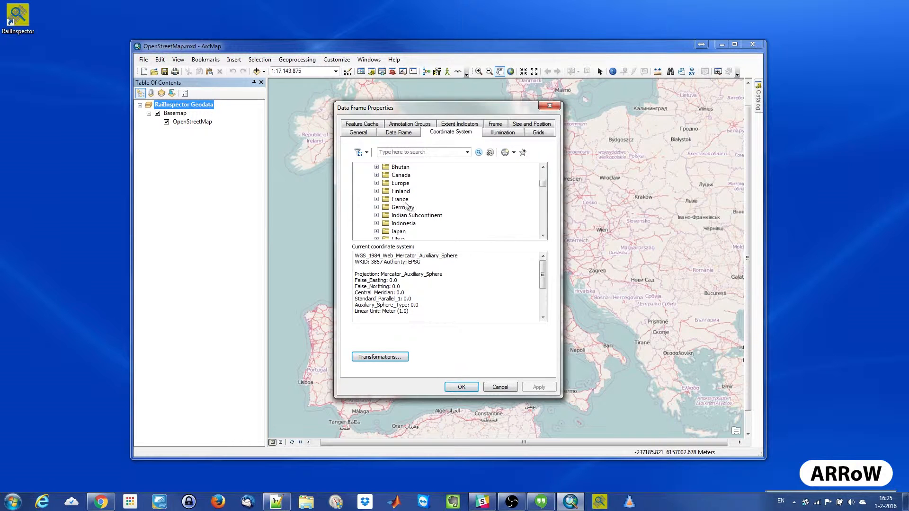
double_click(402, 183)
drag(544, 180, 543, 209)
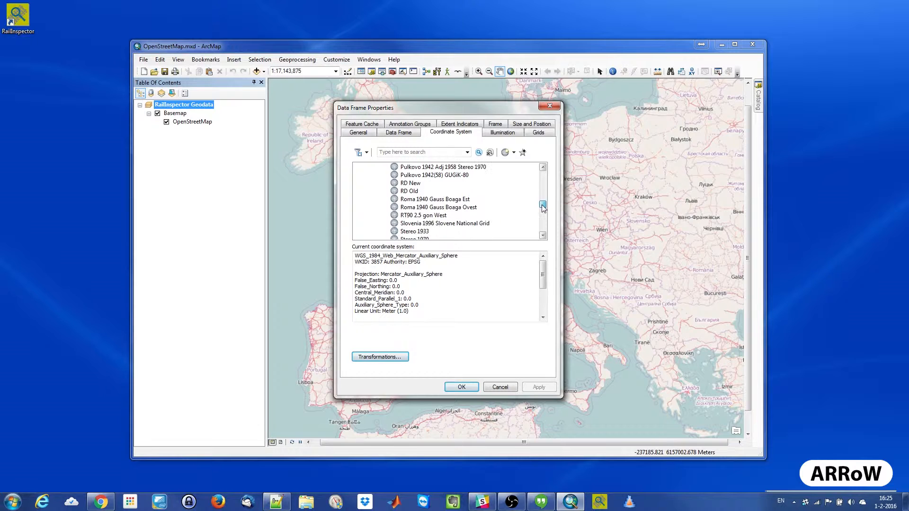
click(418, 184)
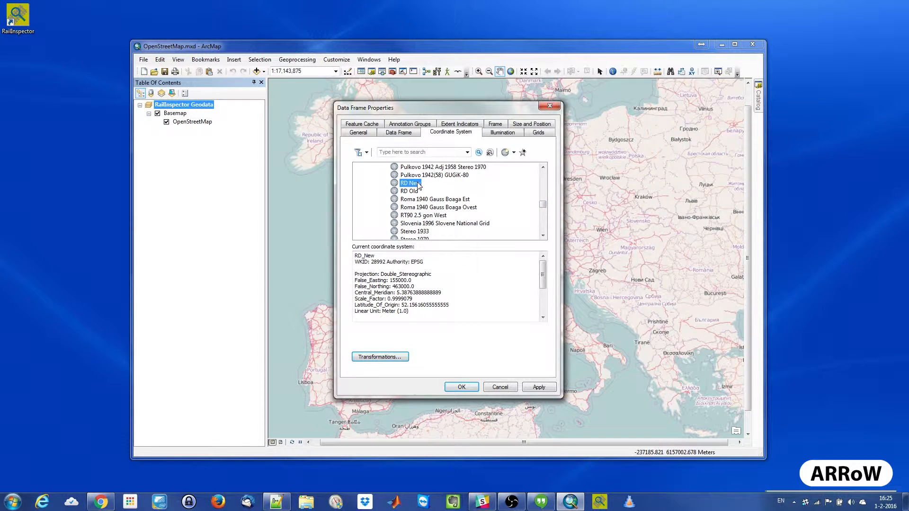
- Set the transformation from GCS_WGS_1984 into GCS_Amersfoort to Amersfoort_To_WGS_1984_2008_MB and apply the data frame properties
click(397, 359)
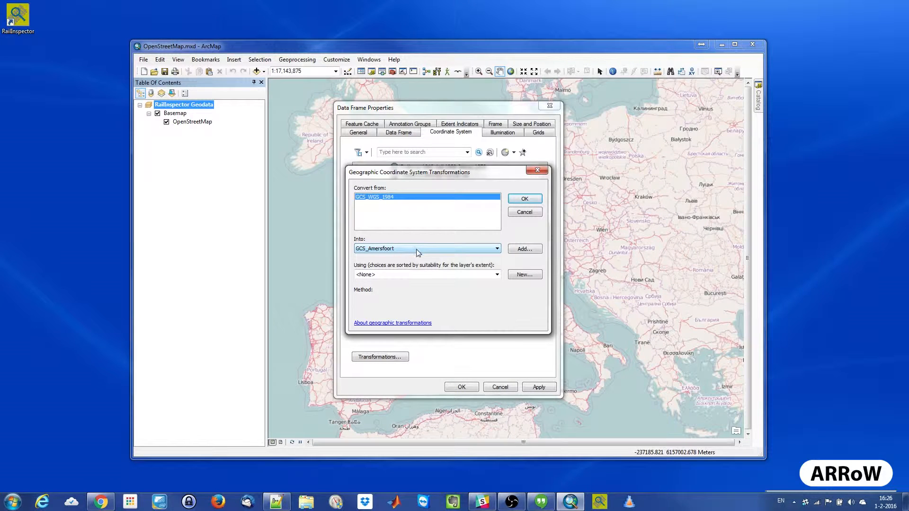
click(423, 275)
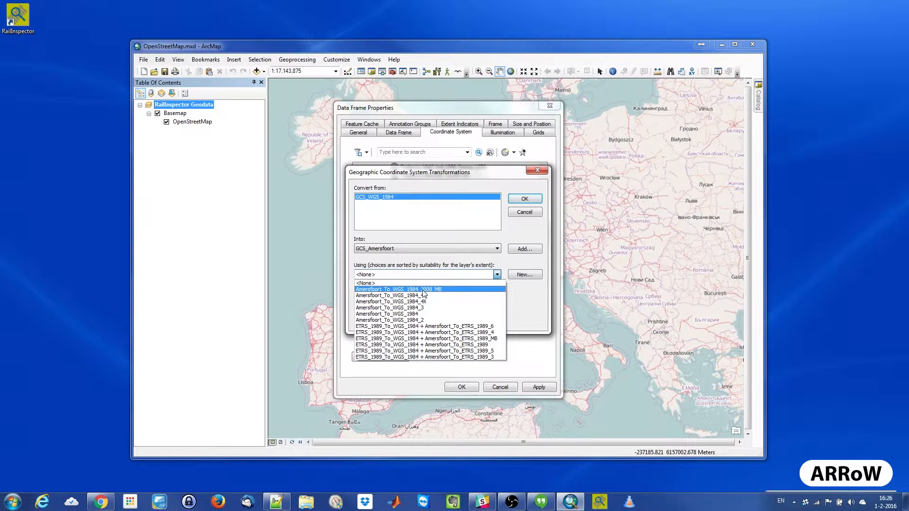
click(424, 290)
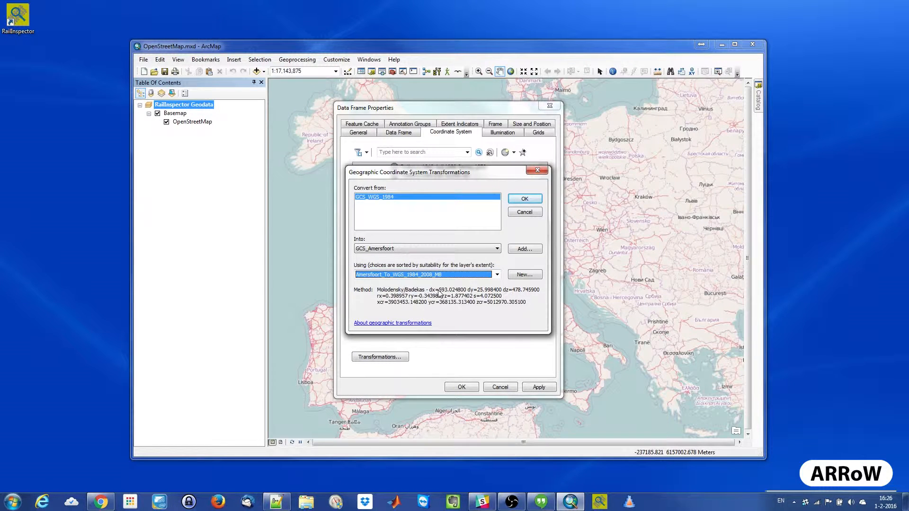
click(532, 200)
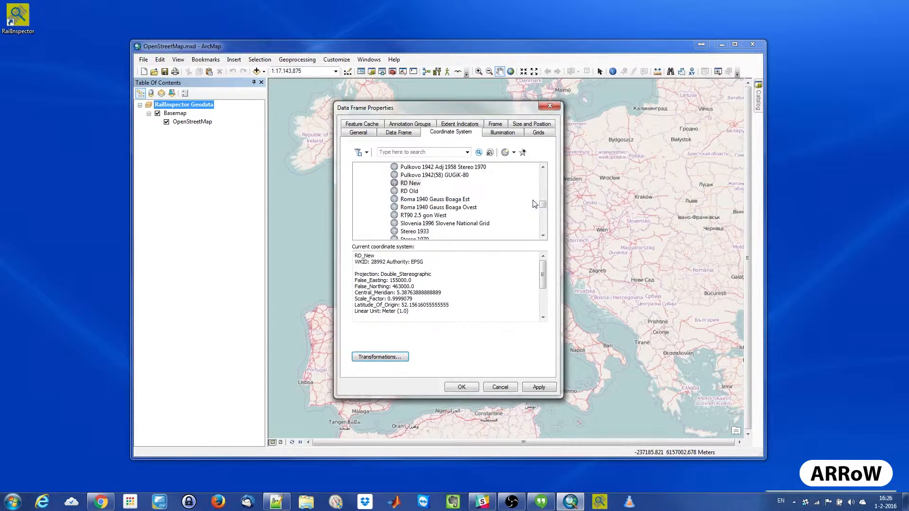
click(540, 387)
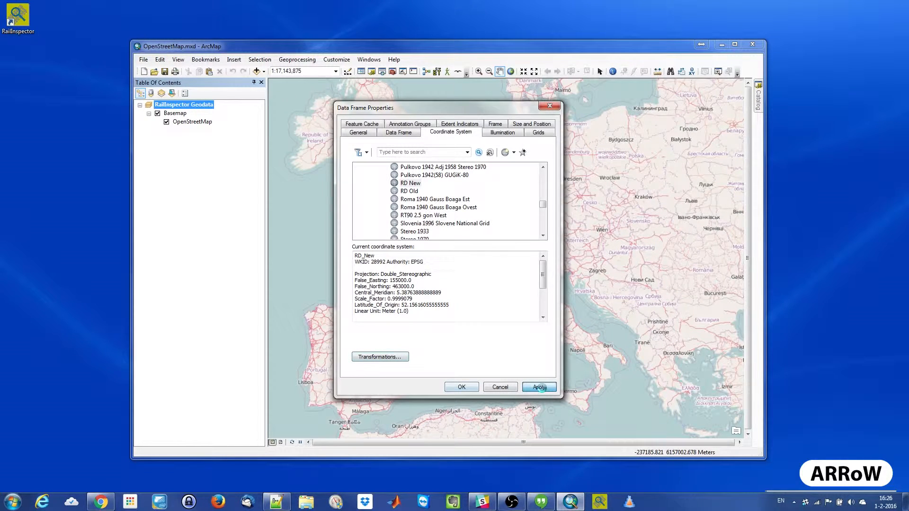
click(472, 388)
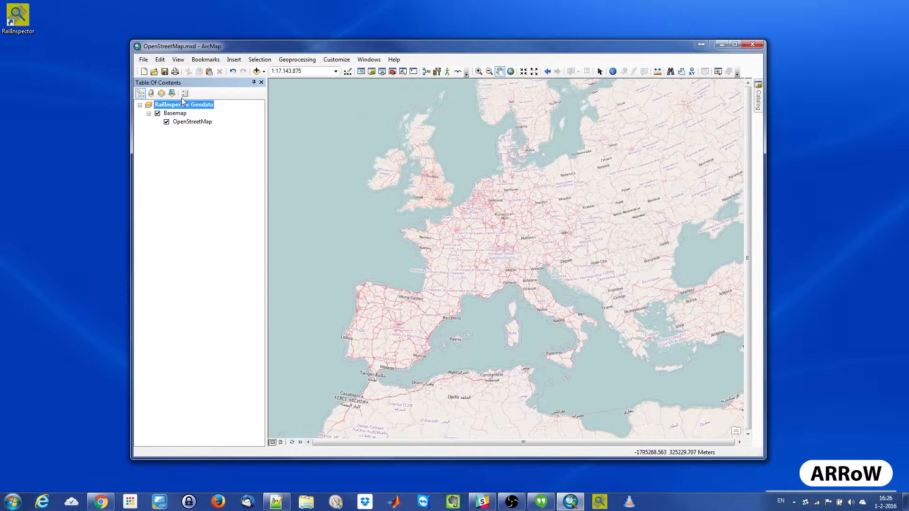
- Save the map document under the name Geodata in the folder C:\Path\To\Data
click(143, 60)
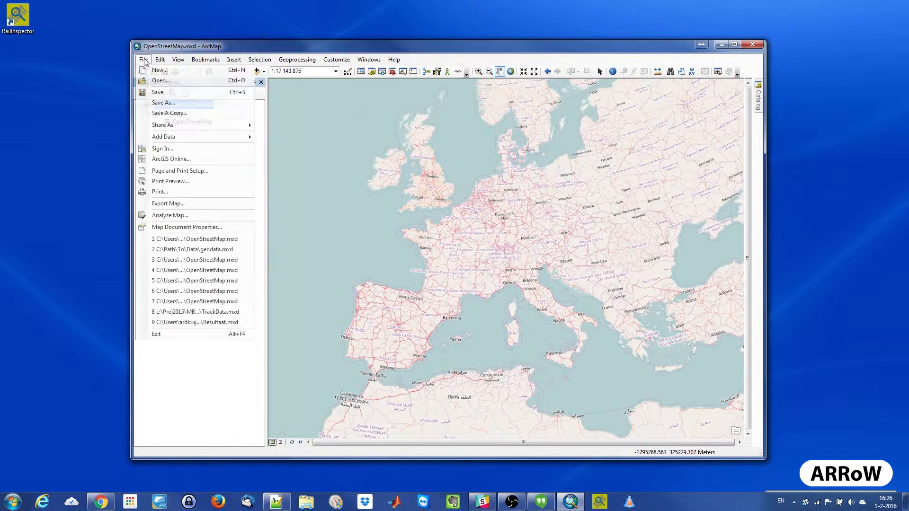
click(166, 103)
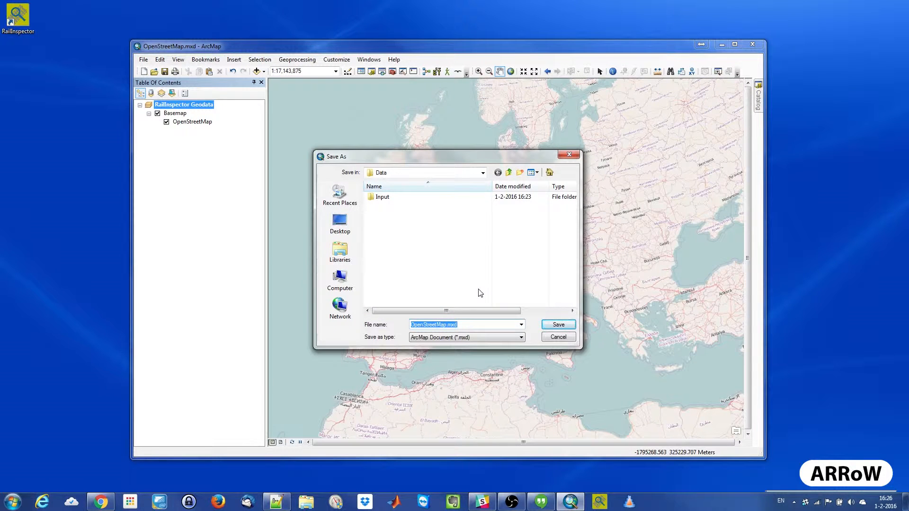
text(c:\)
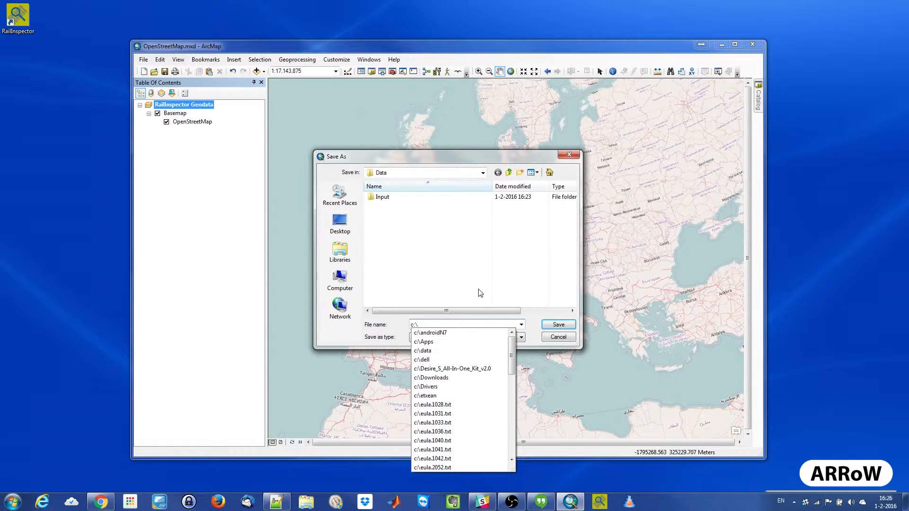
text(Data)
key(BackSpace)
key(BackSpace)
key(BackSpace)
key(BackSpace)
text(Path\To\)
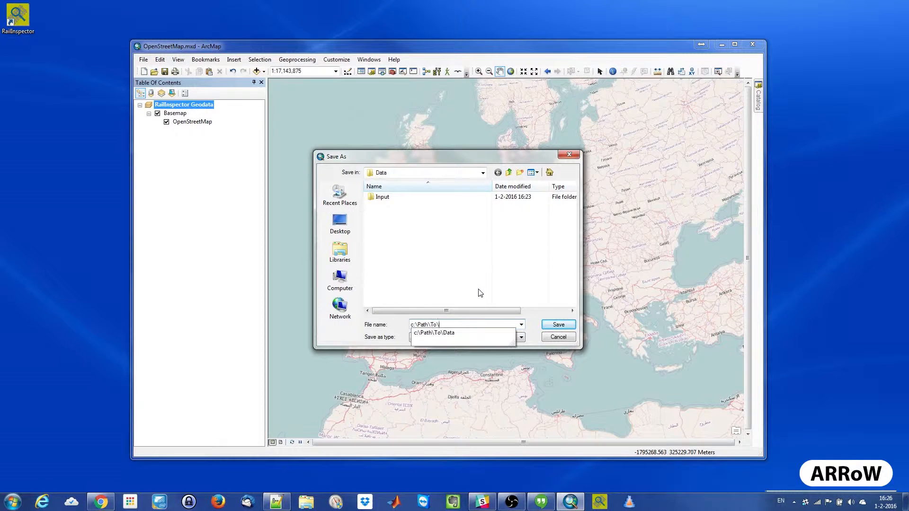
key(Down)
key(Return)
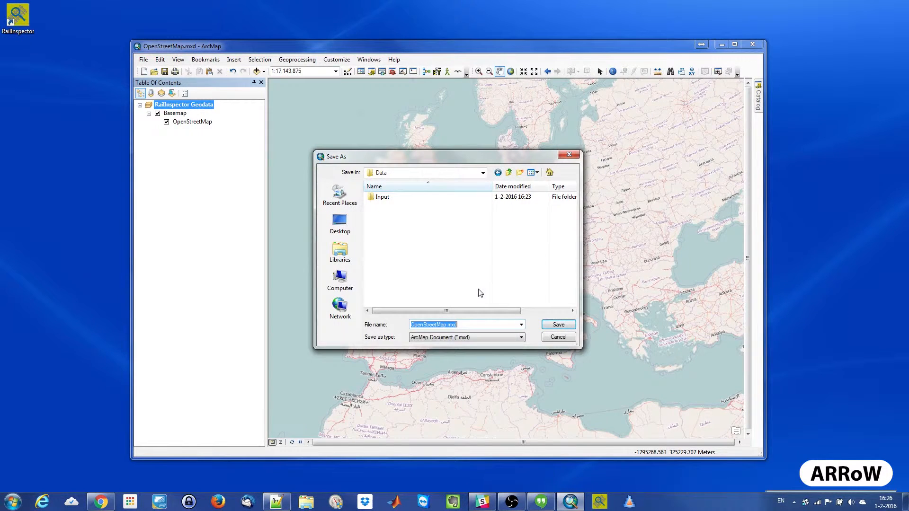
click(446, 325)
double_click(447, 325)
text(Geodata)
click(559, 324)
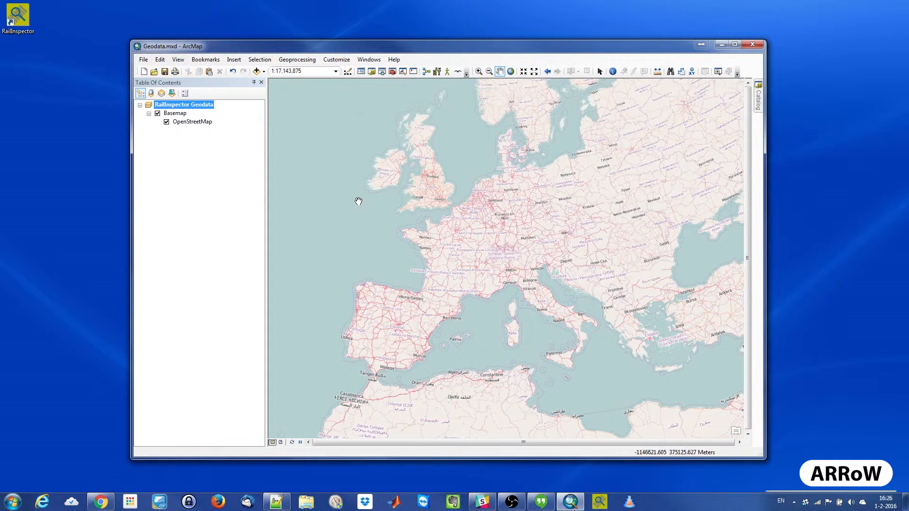
- Add the shapefile railnetwork.shp from the Input folder to the map
click(257, 71)
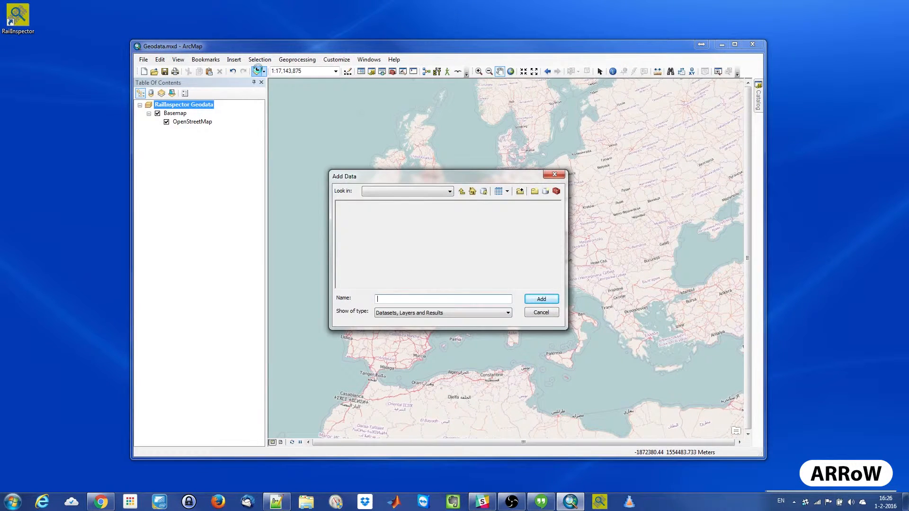
click(461, 190)
click(361, 219)
double_click(362, 220)
click(365, 219)
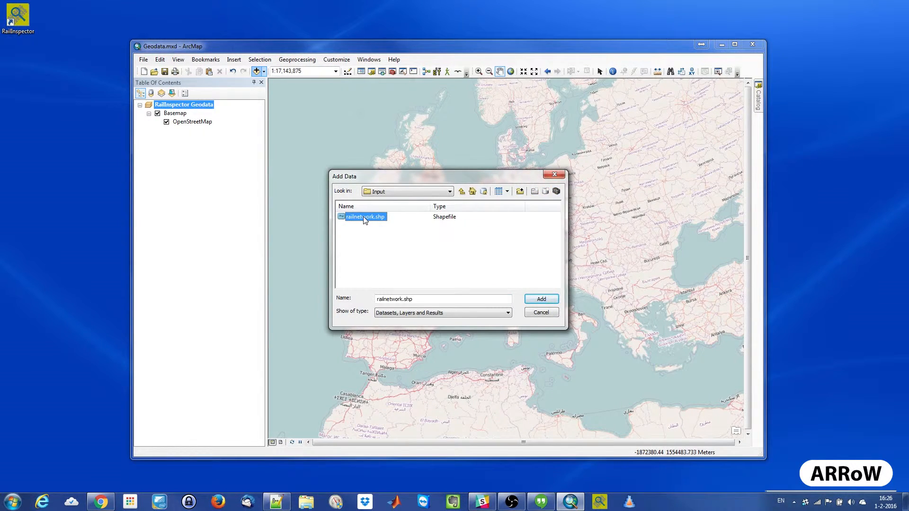
click(544, 299)
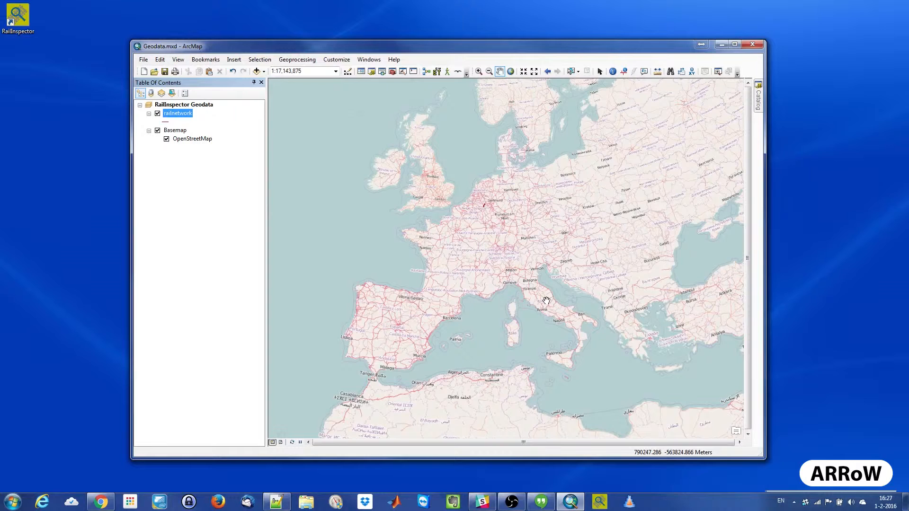
- Set the Basemap group layer's transparency to 50% so the rail network stands out
click(479, 72)
drag(477, 197, 487, 214)
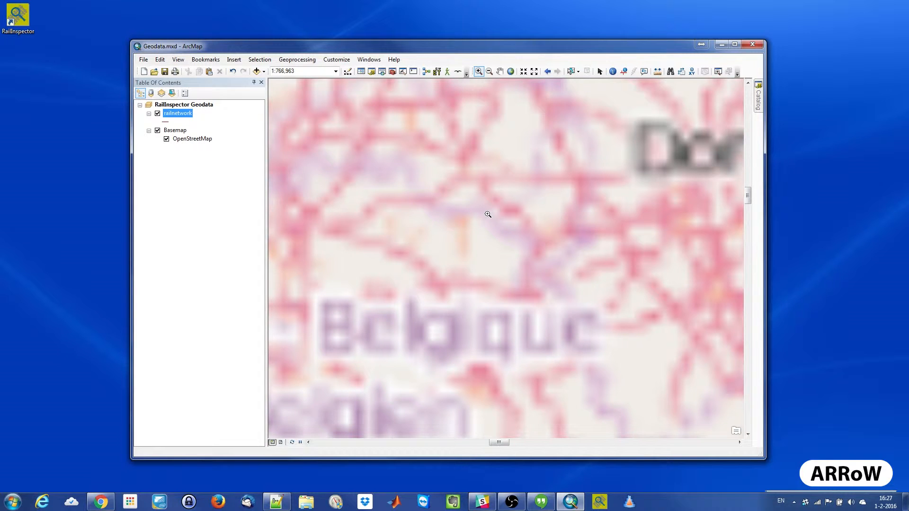
right_click(176, 131)
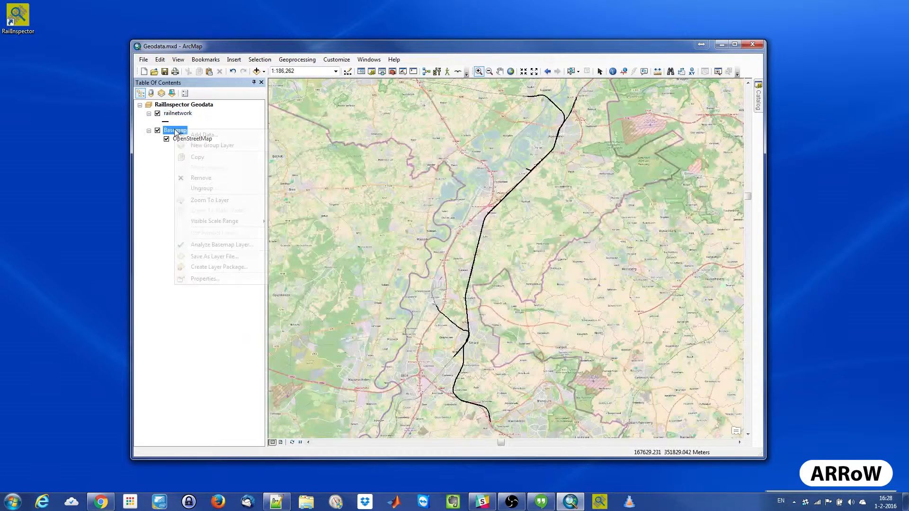
click(248, 280)
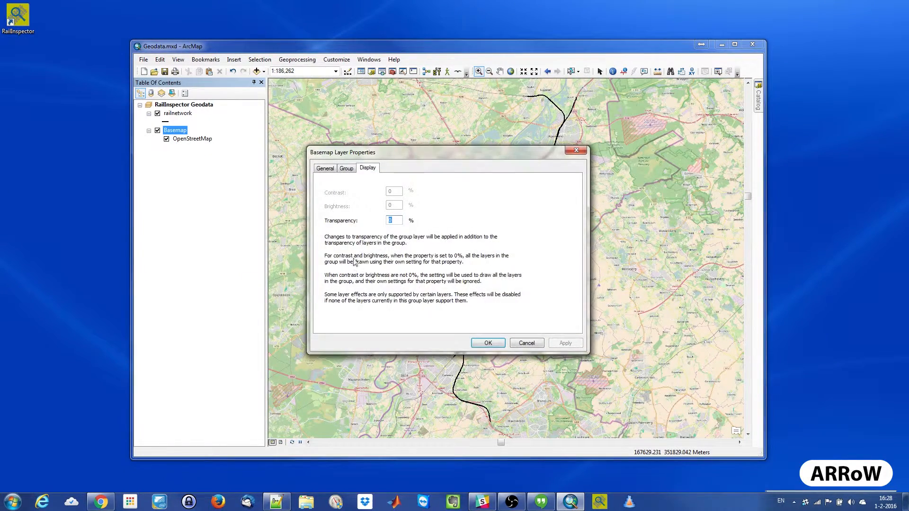
text(50)
click(488, 344)
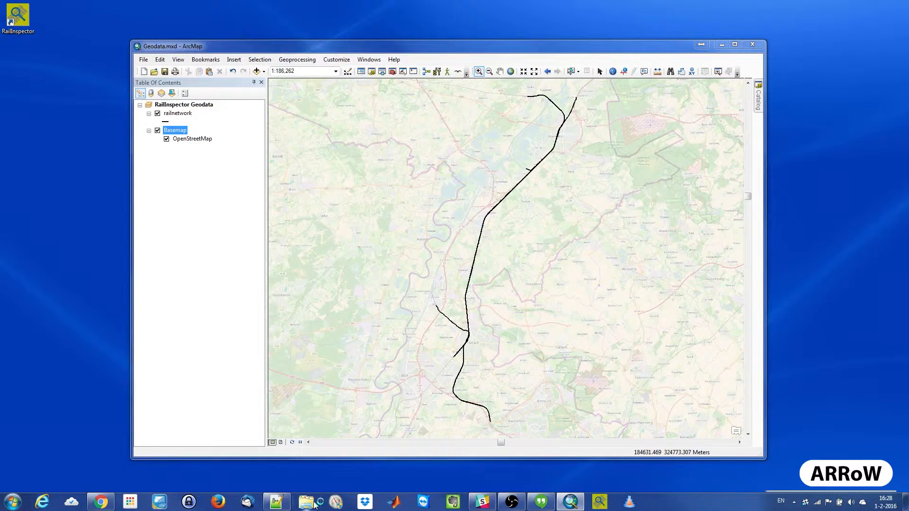
- Switch to Windows Explorer and open the Input folder inside C:\Path\To\Data
click(306, 502)
click(362, 44)
text(C:\Path\To\Data)
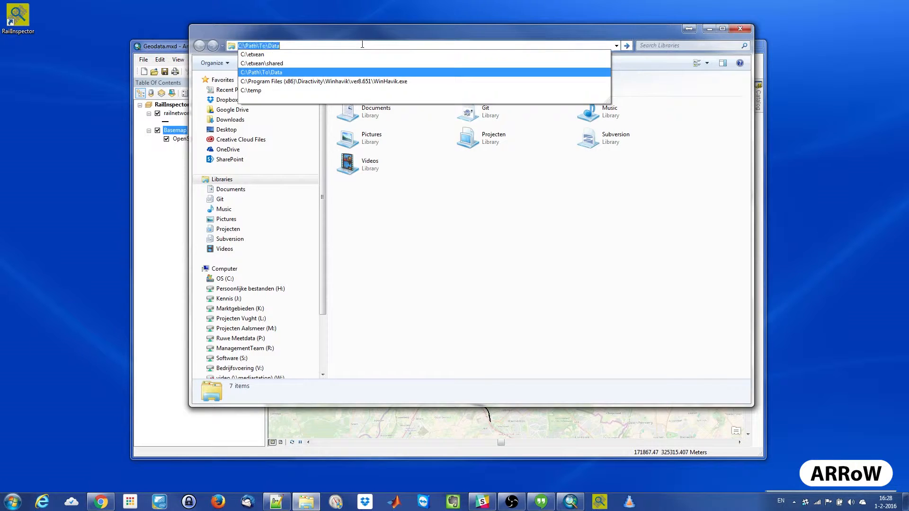
click(352, 72)
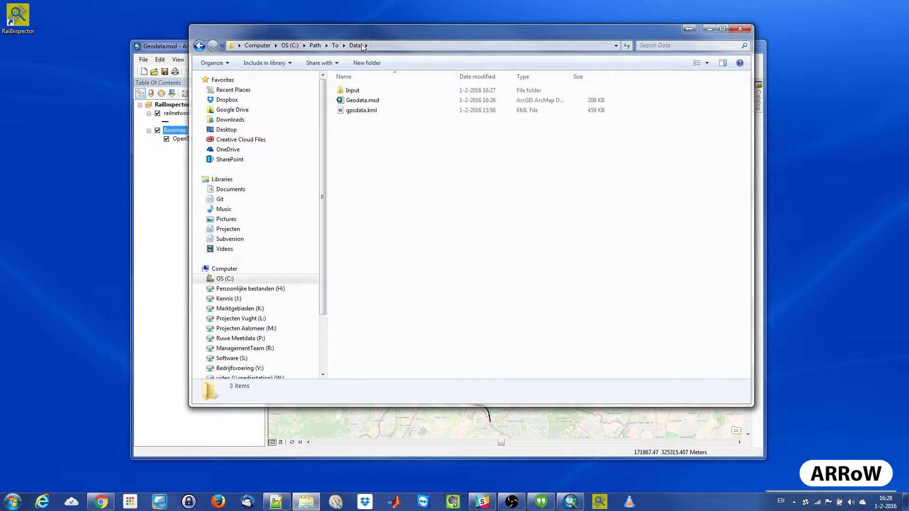
double_click(364, 90)
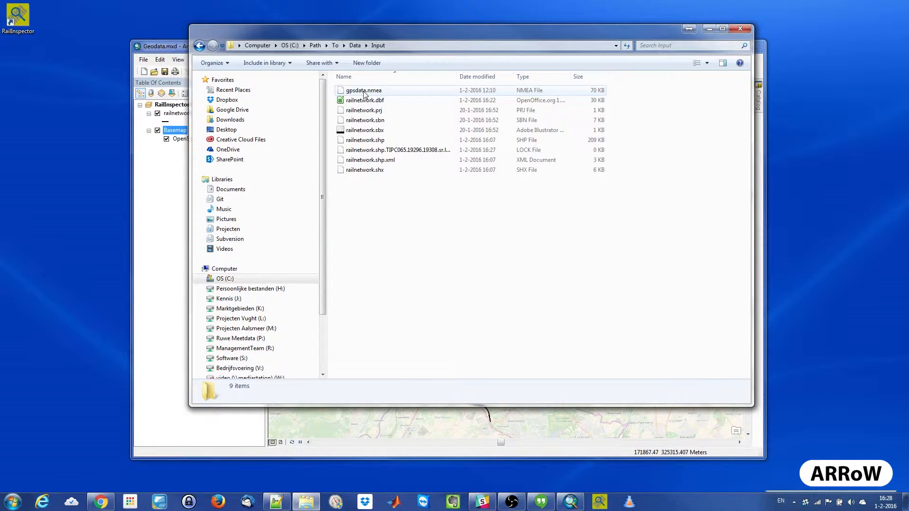
click(366, 93)
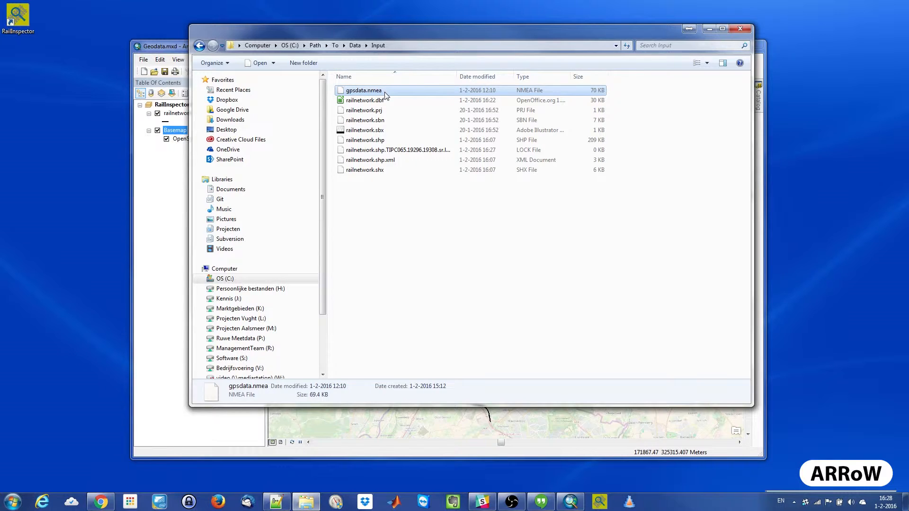
right_click(379, 93)
click(391, 96)
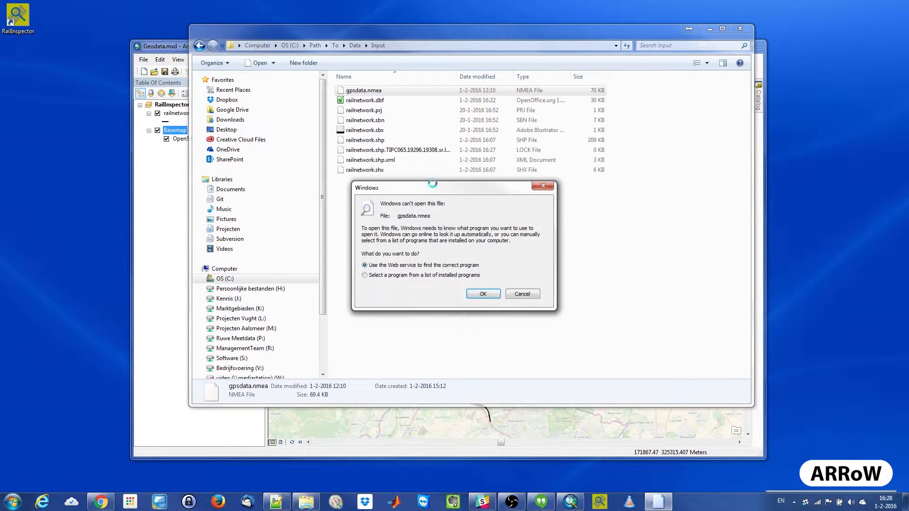
click(522, 293)
- Open gpsdata.nmea in Notepad++ and examine its GPRMC sentences throughout the file
right_click(376, 94)
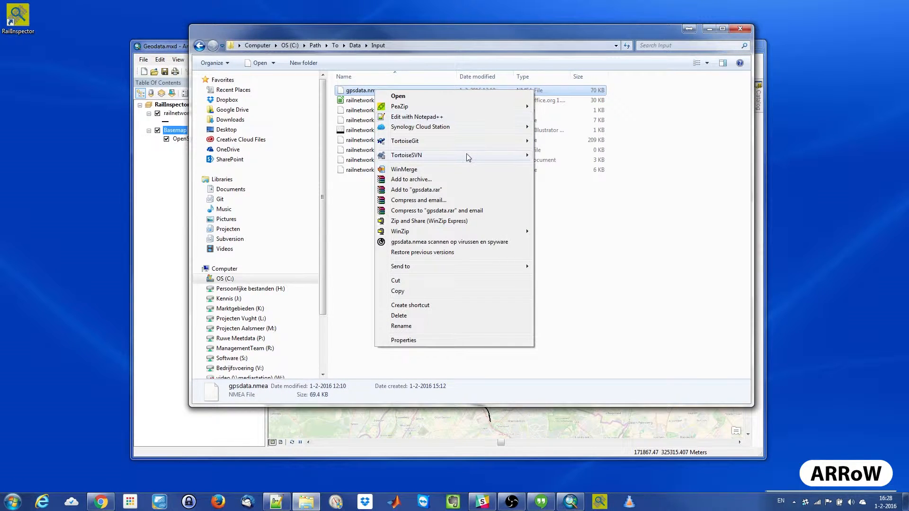
mouse_move(471, 159)
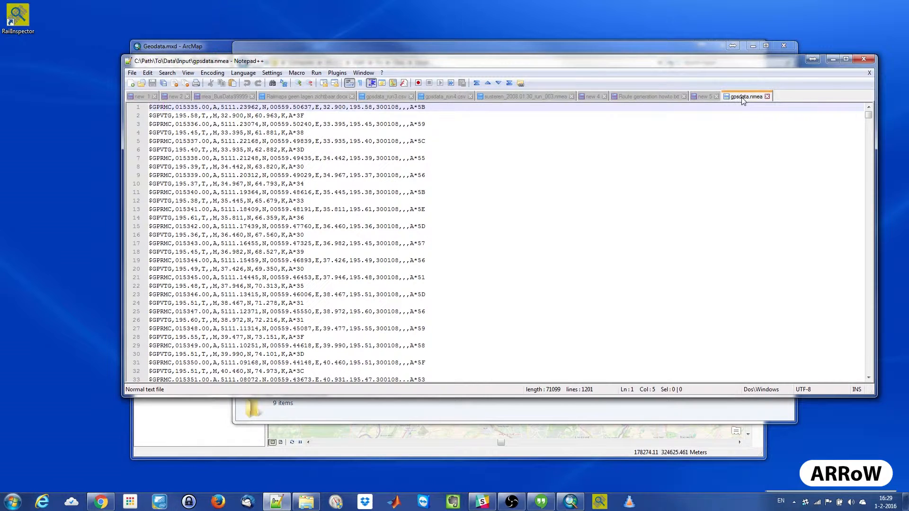
double_click(165, 107)
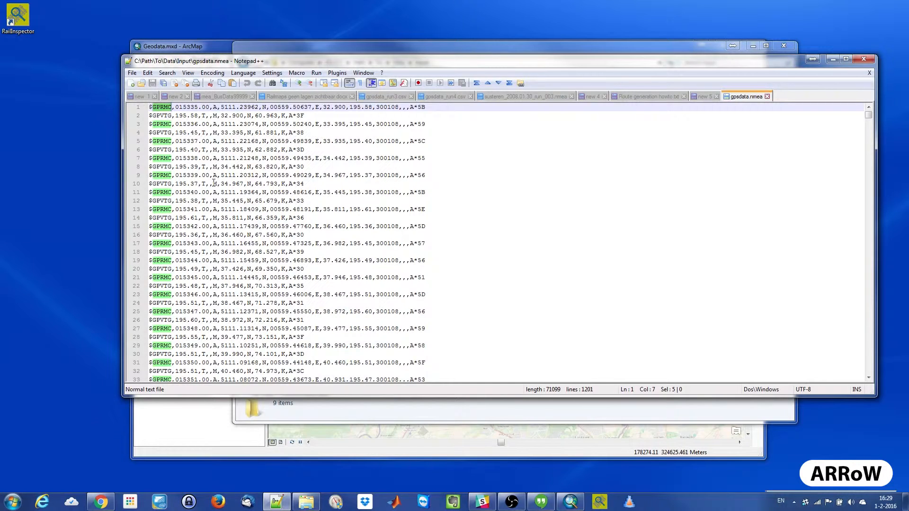
scroll(214, 183, down, 18)
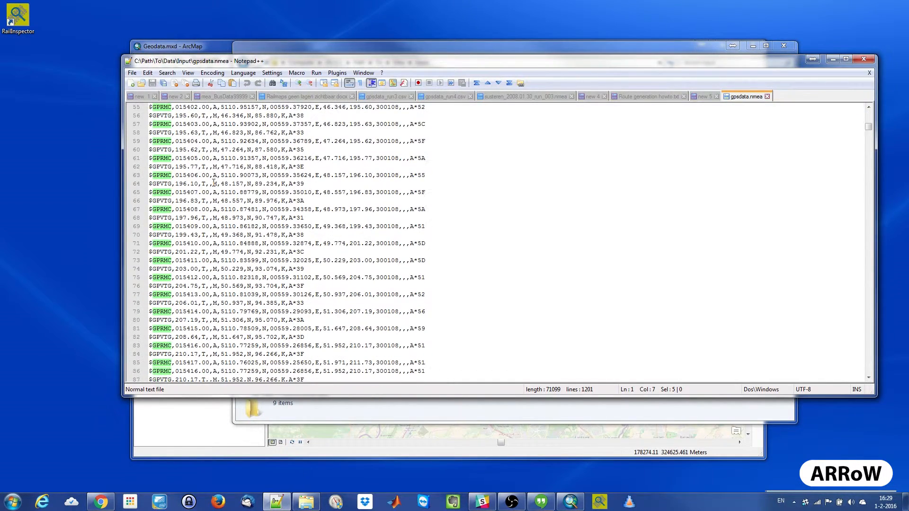
scroll(214, 182, up, 18)
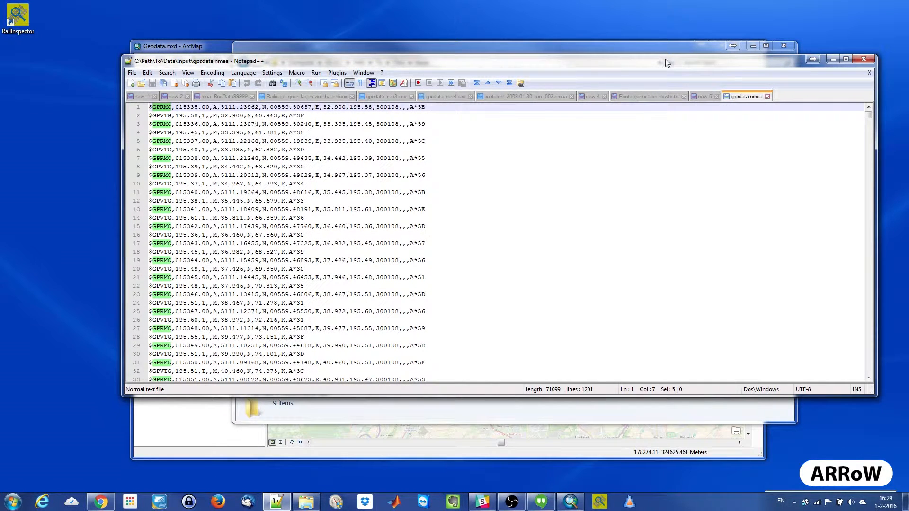
drag(666, 59, 0, 87)
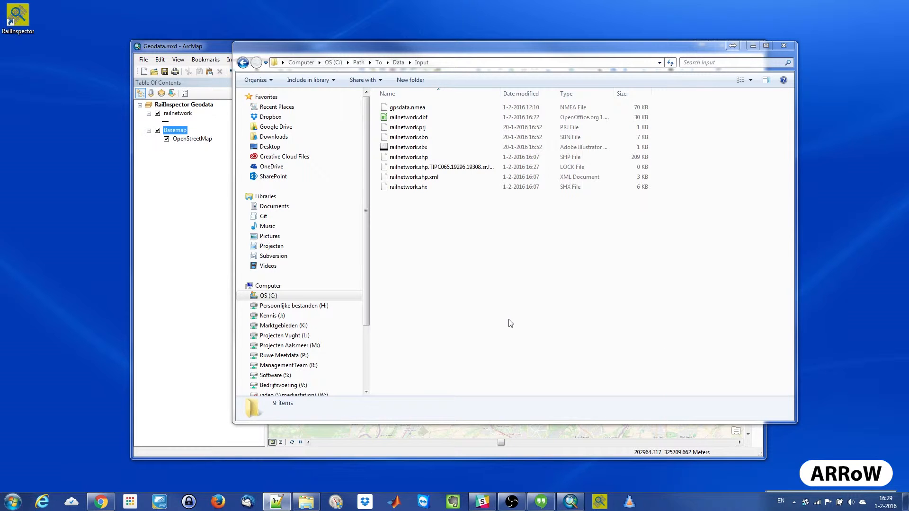
- Switch to GPSBabel and load gpsdata.nmea from the Input folder as the input file
click(629, 503)
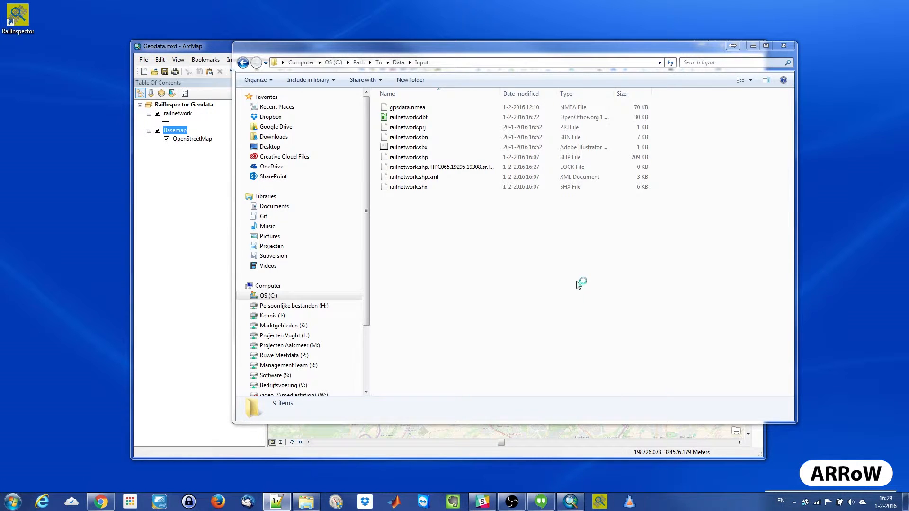
drag(459, 101, 533, 157)
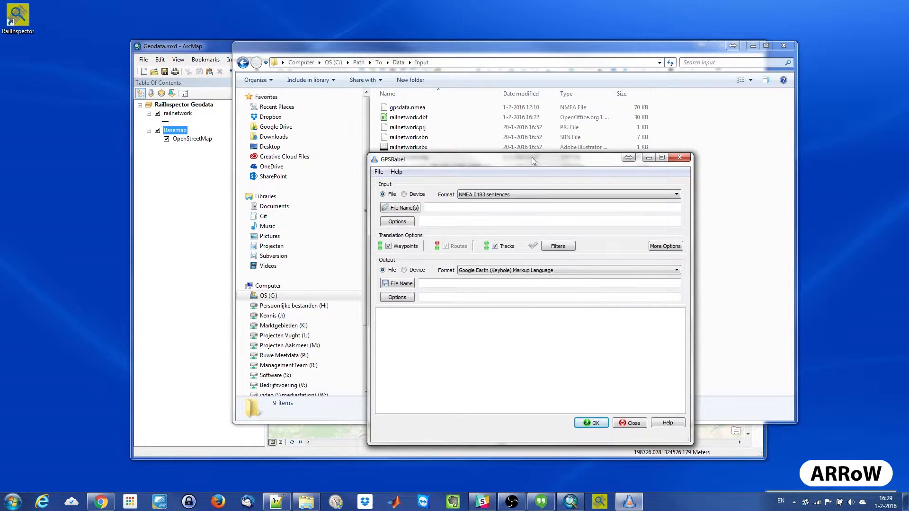
drag(417, 109, 458, 206)
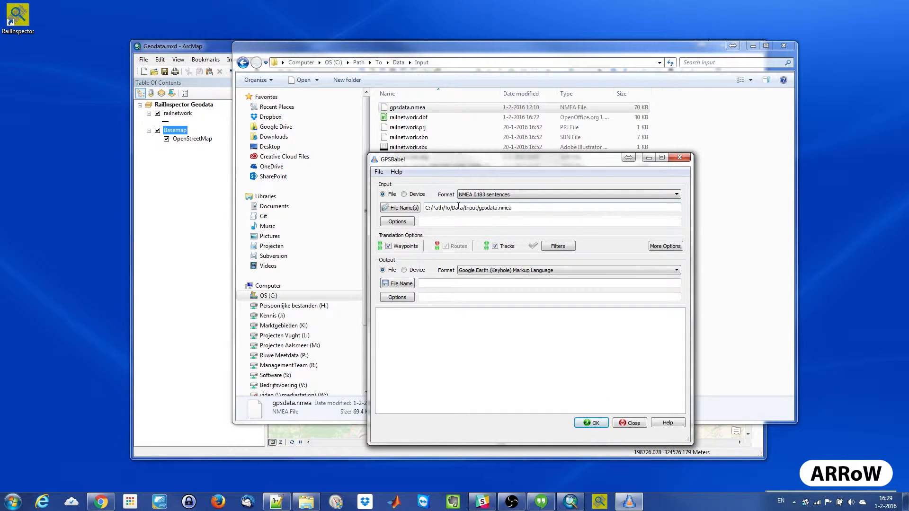
- Set the output file to gpsdata.kml in C:\Path\To\Data, replacing the existing file
click(403, 285)
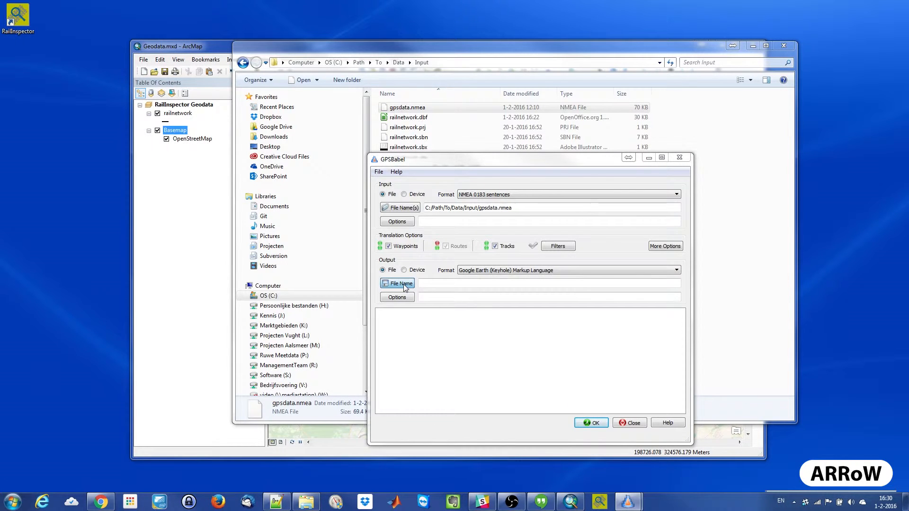
click(135, 142)
click(390, 307)
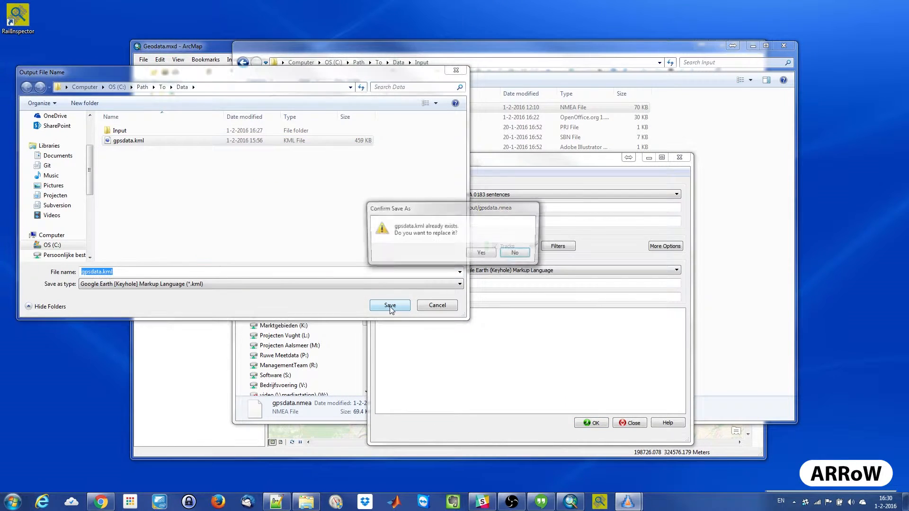
click(481, 254)
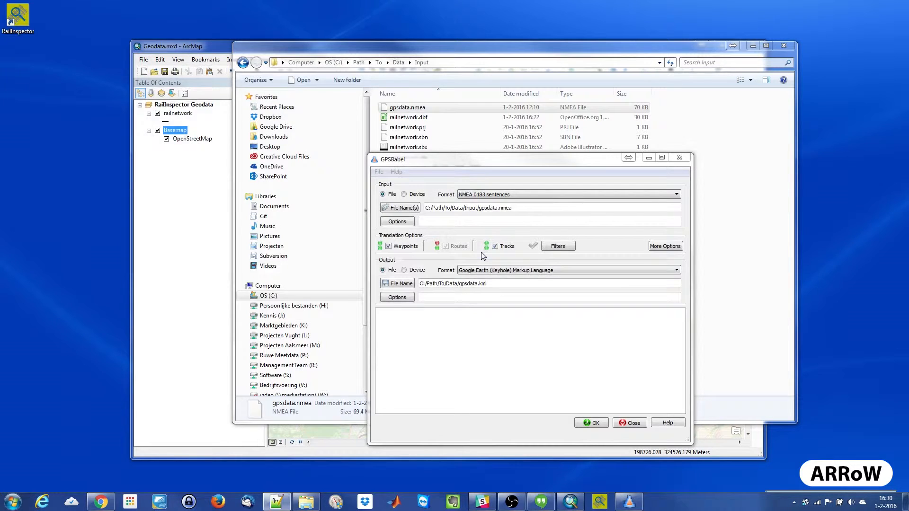
- Convert the file from NMEA 0183 sentences to Google Earth (Keyhole) Markup Language and close GPSBabel
click(505, 274)
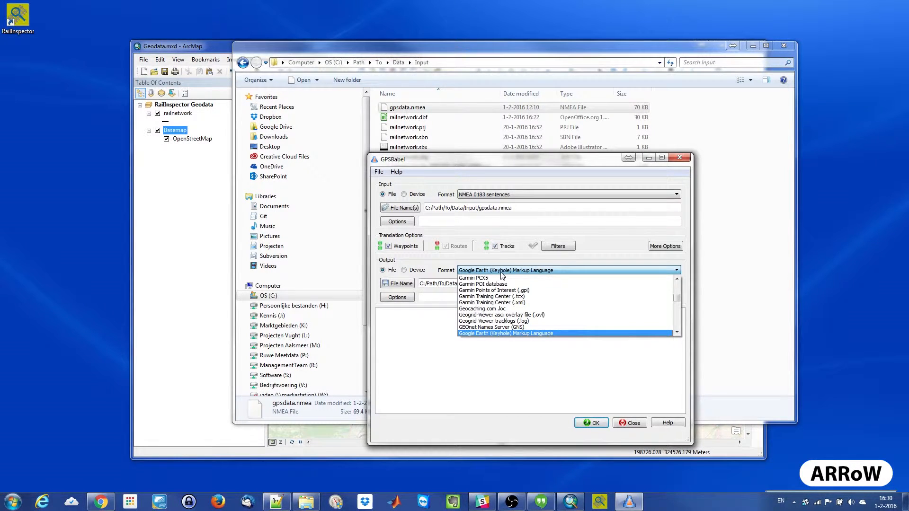
click(502, 274)
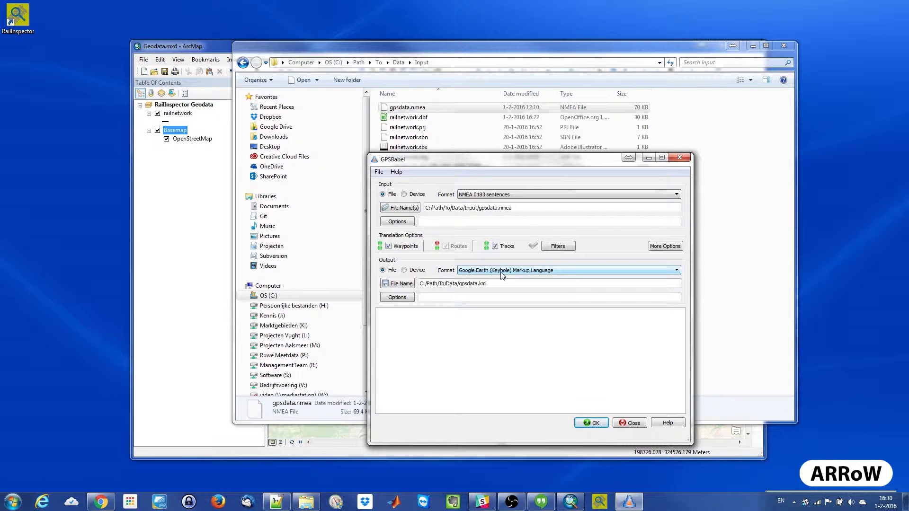
click(471, 196)
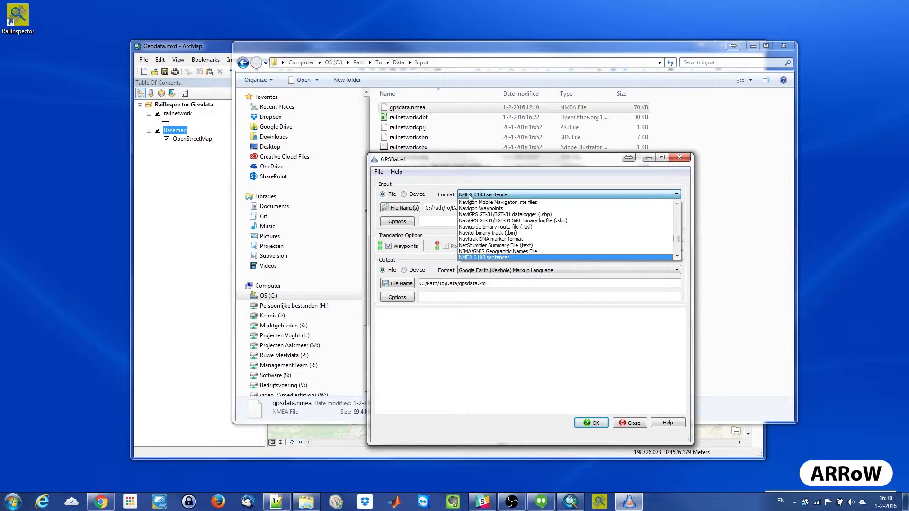
click(490, 258)
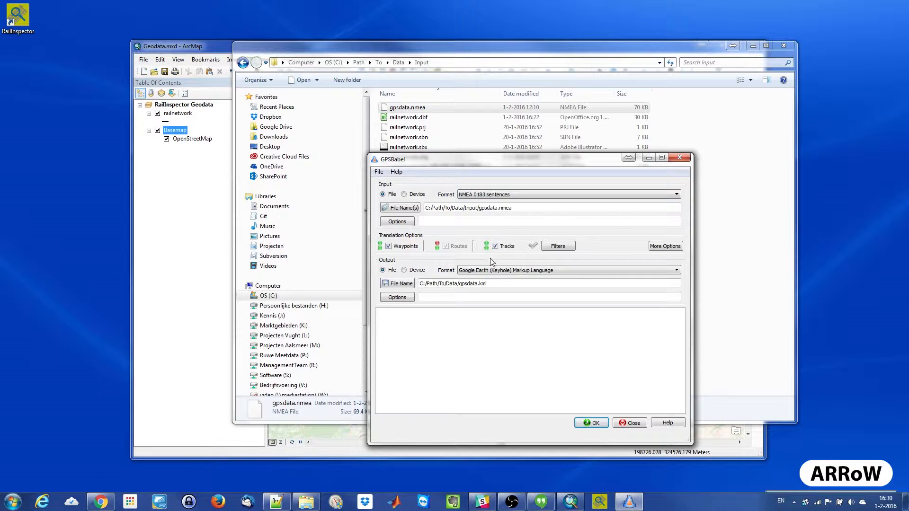
click(597, 424)
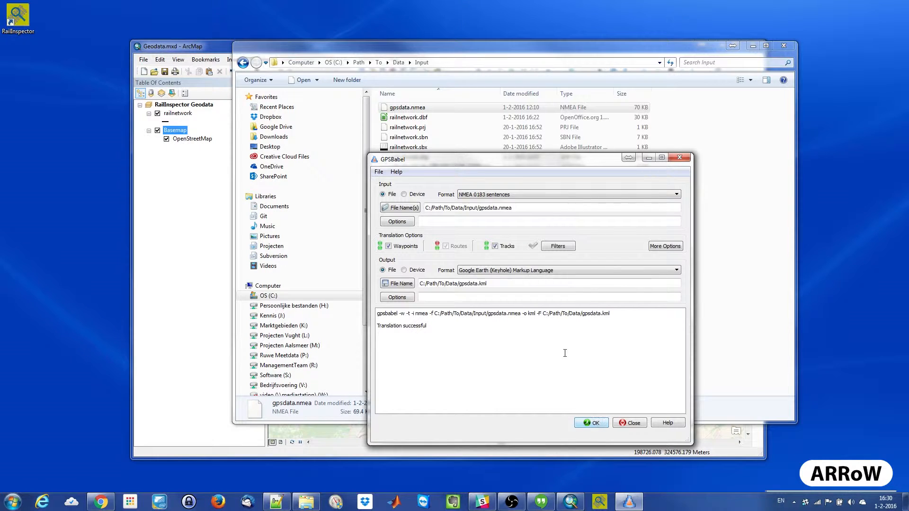
click(633, 424)
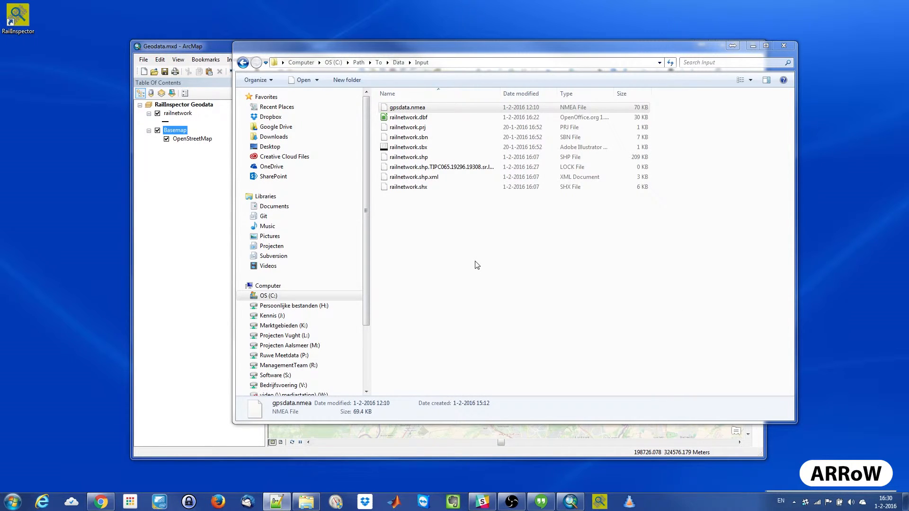
- Go to the Data folder in Windows Explorer and view gpsdata.kml in Google Earth, dismissing the startup tip
click(398, 63)
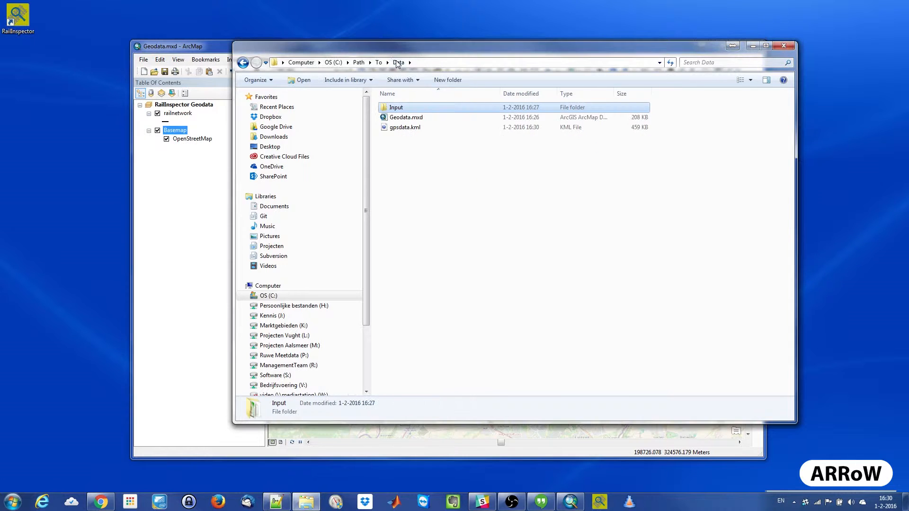
click(407, 128)
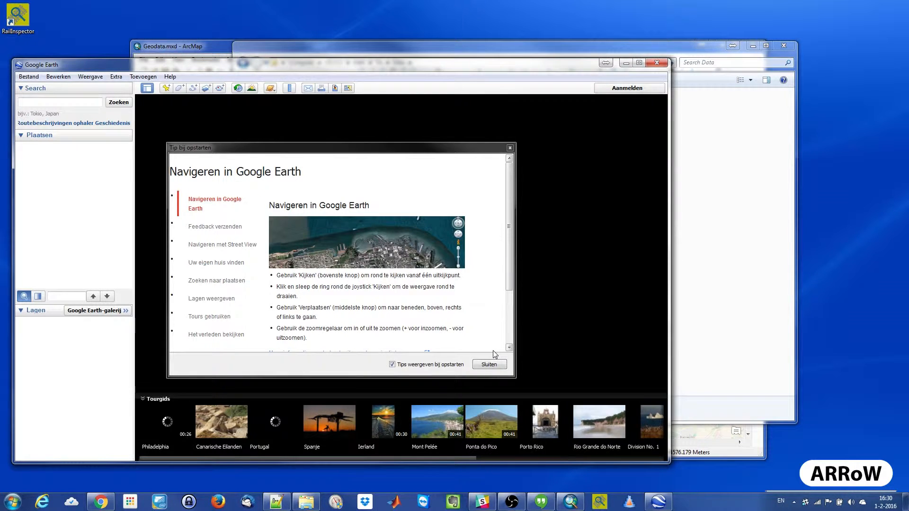
click(492, 364)
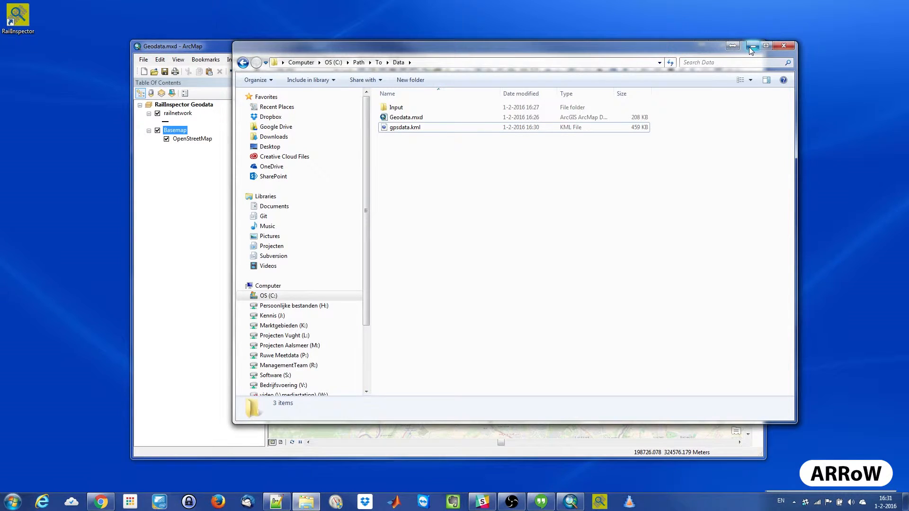
- Switch back to ArcMap, open the Search window and narrow it and the table of contents to clear the map
click(751, 45)
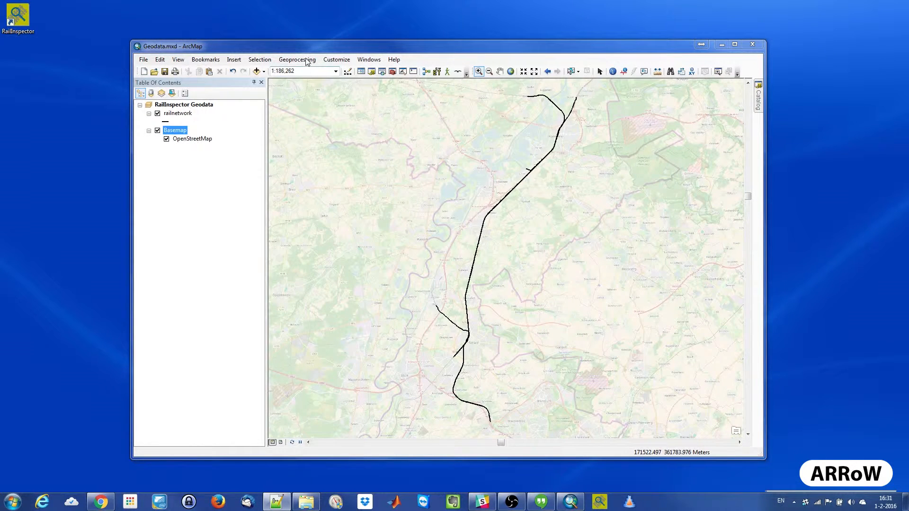
click(392, 72)
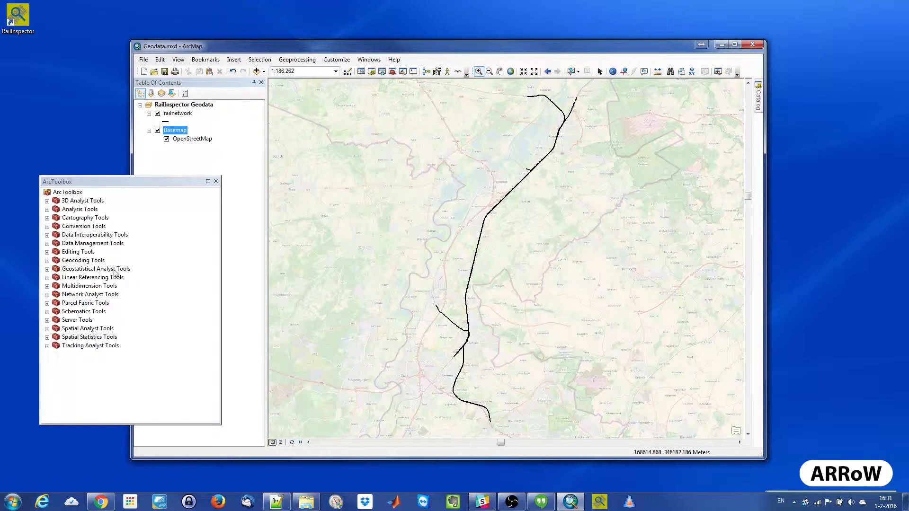
click(216, 182)
click(383, 71)
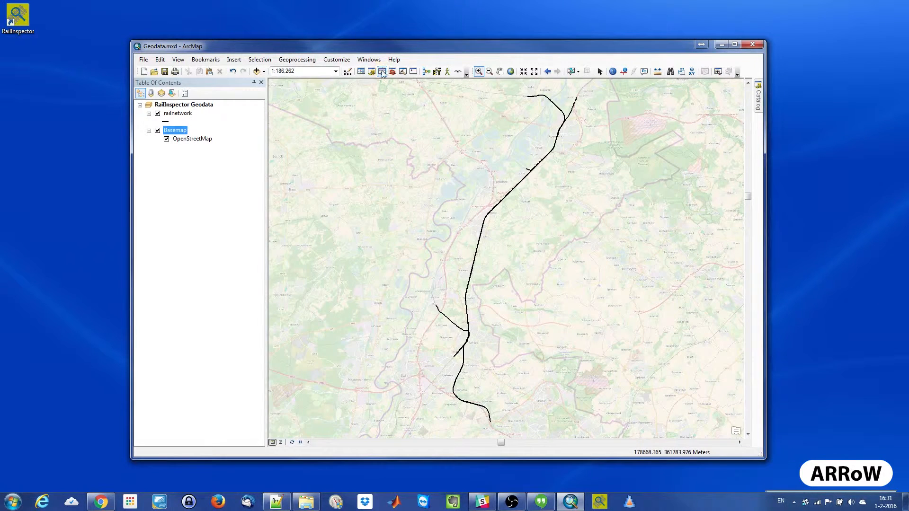
drag(258, 434, 741, 79)
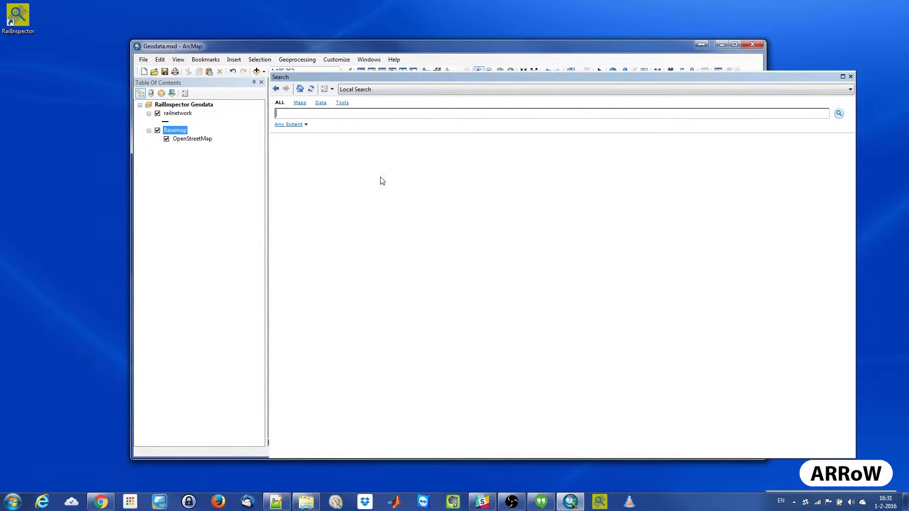
drag(267, 219, 722, 239)
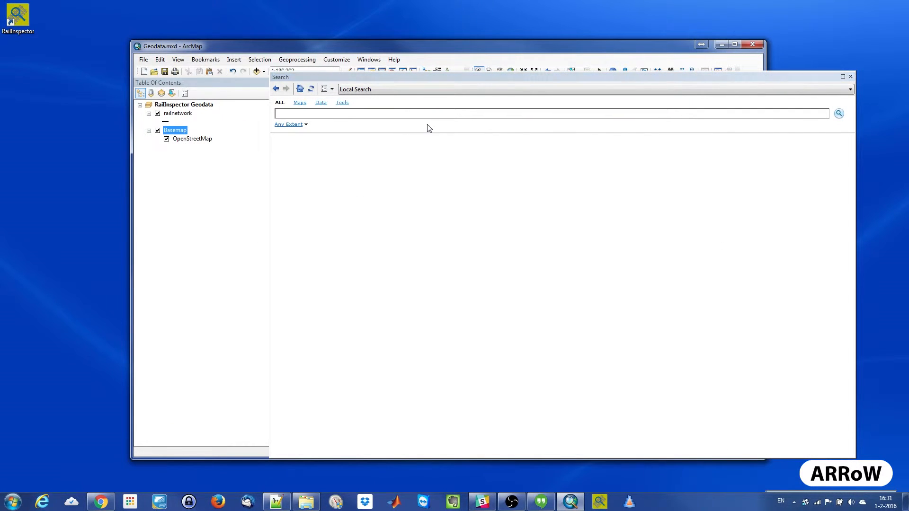
click(268, 111)
drag(269, 111, 784, 127)
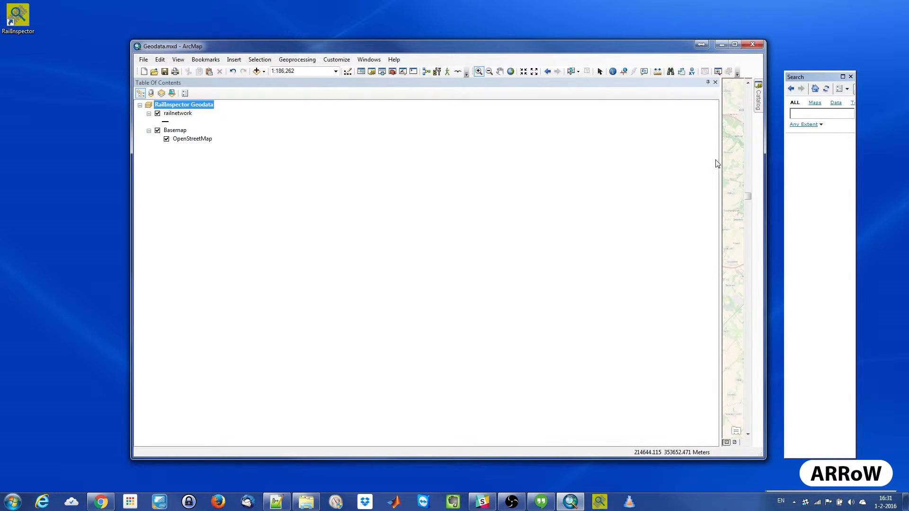
drag(720, 159, 216, 145)
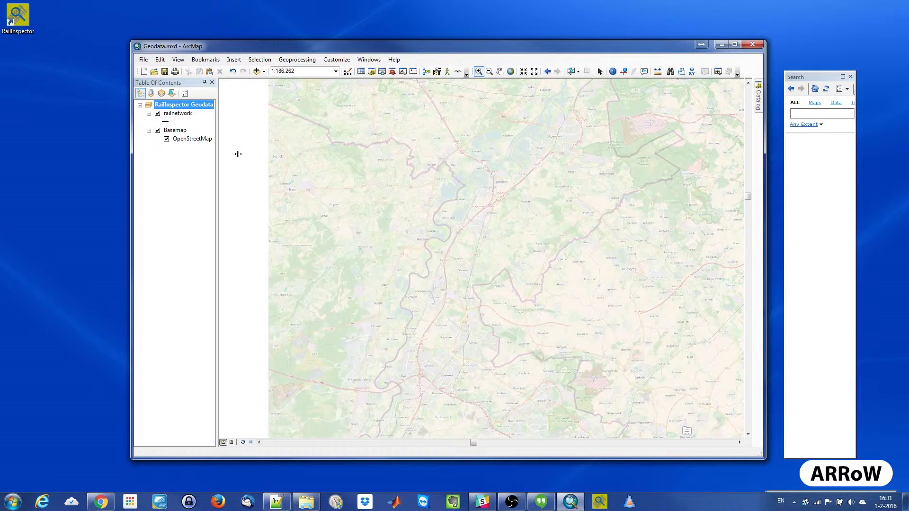
- Search the local items for kml and widen the Search window so the results are readable
click(815, 112)
text(kml)
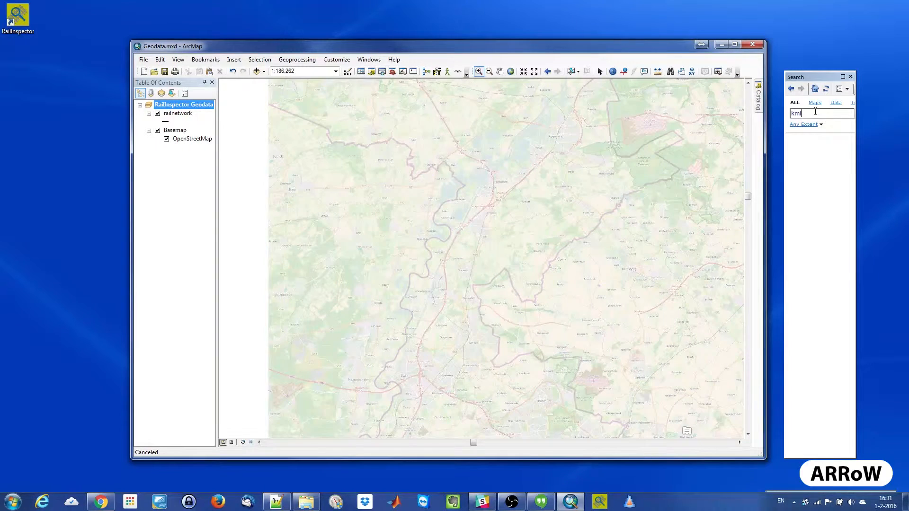
key(Return)
drag(855, 138, 904, 140)
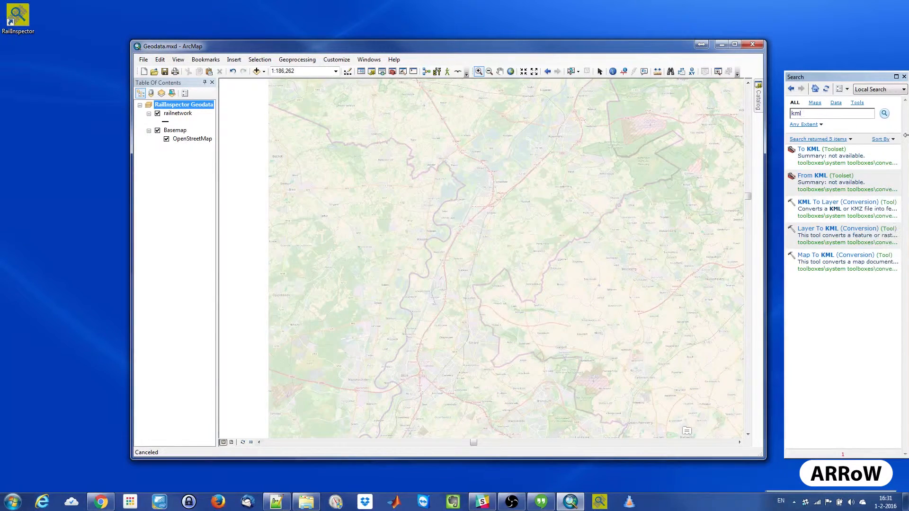
- Open the KML To Layer tool from the From KML toolset and choose gpsdata.kml in the Data folder as input
click(812, 176)
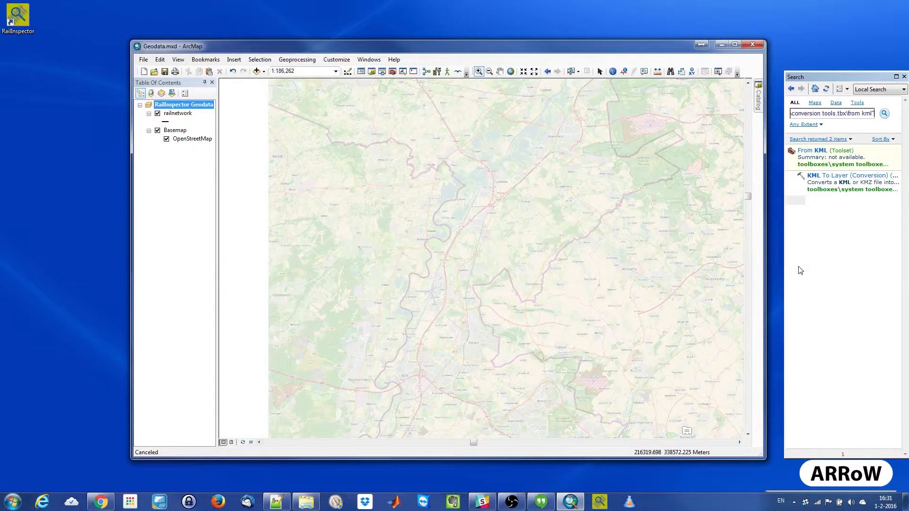
click(827, 177)
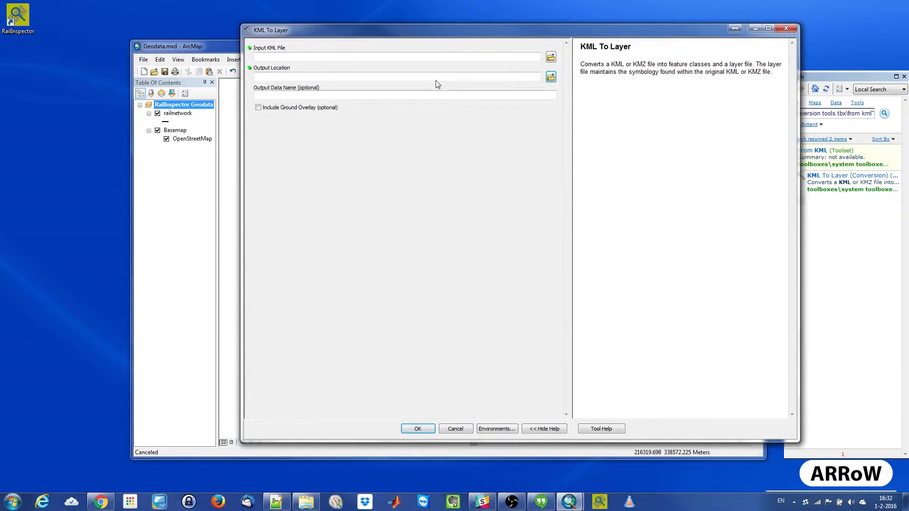
click(551, 57)
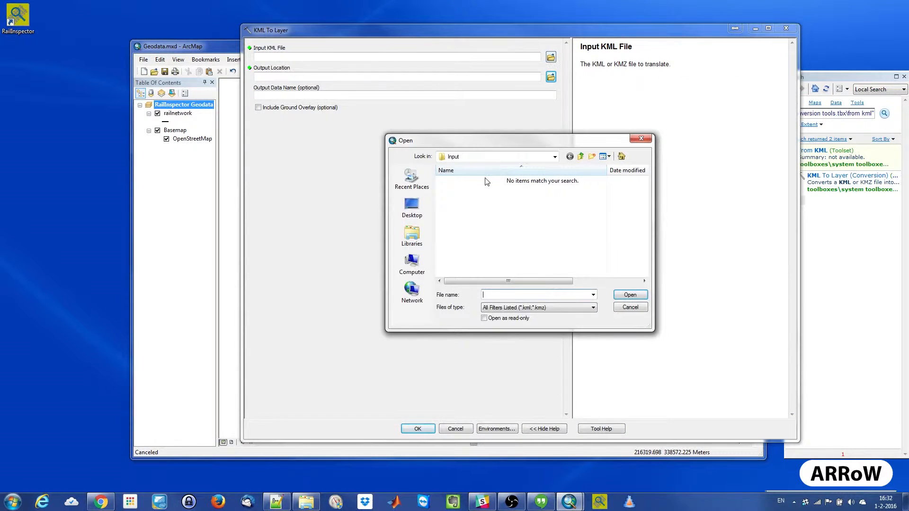
click(580, 157)
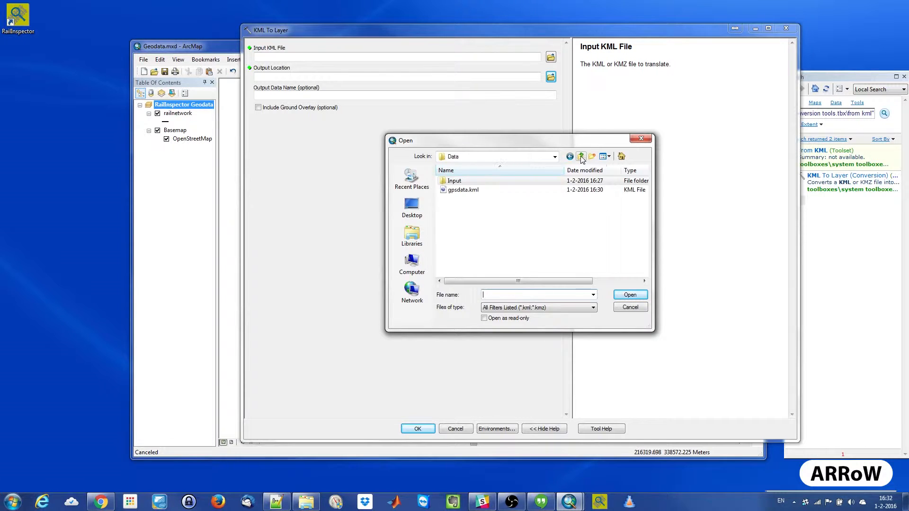
double_click(470, 190)
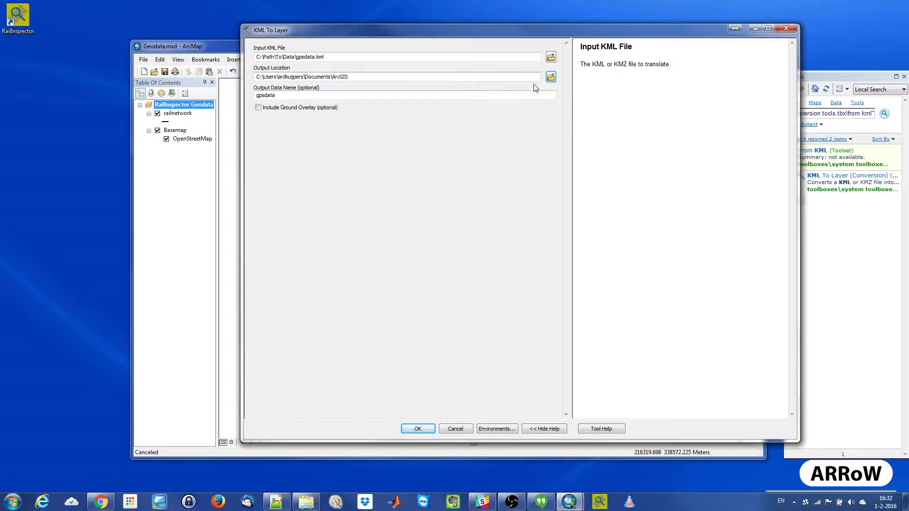
click(549, 77)
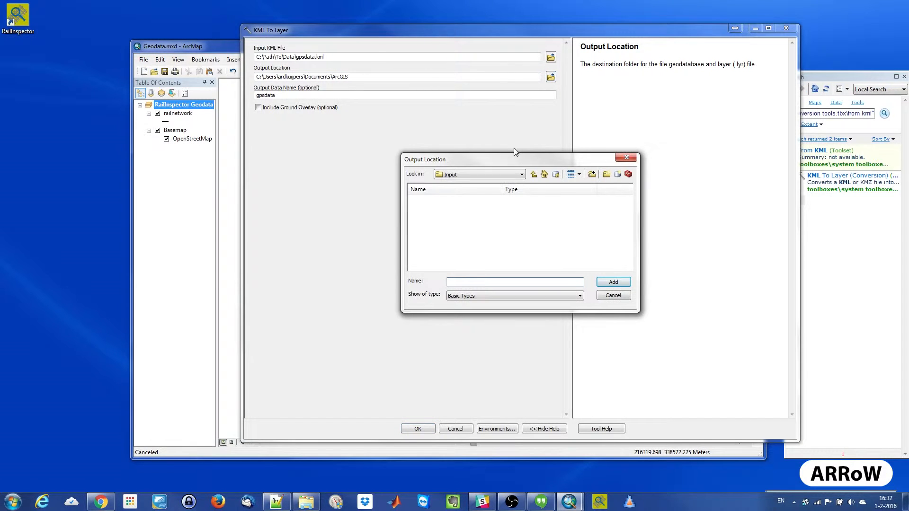
click(533, 174)
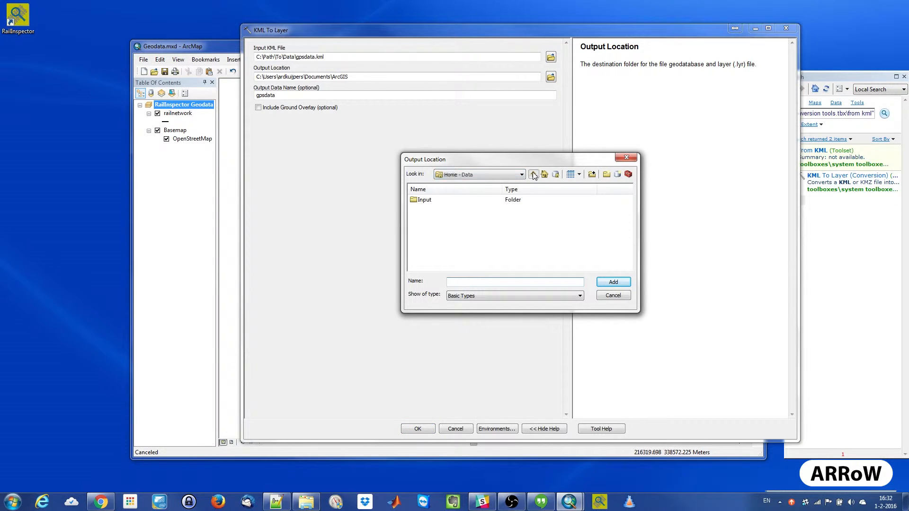
click(616, 282)
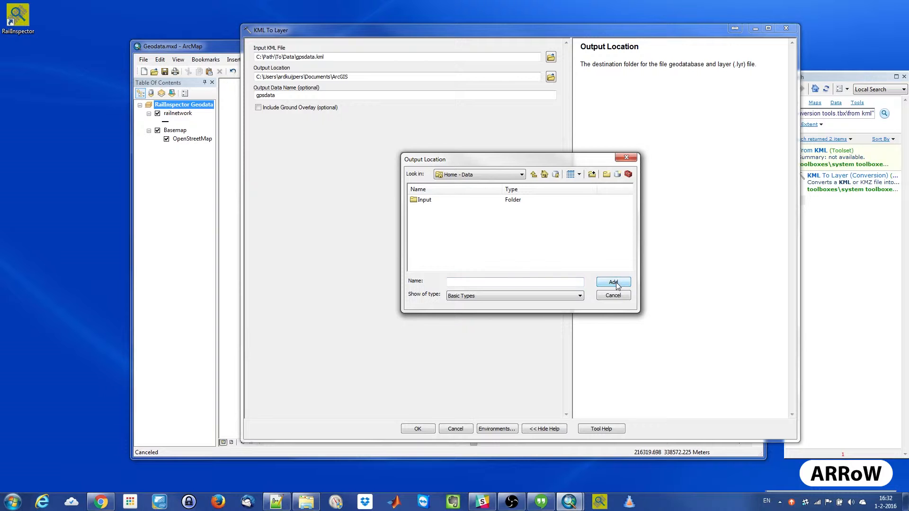
click(534, 174)
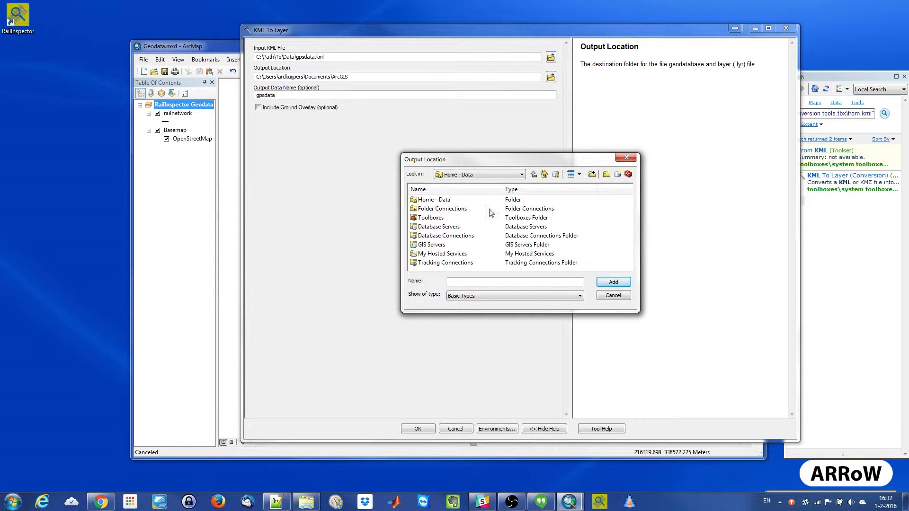
click(521, 175)
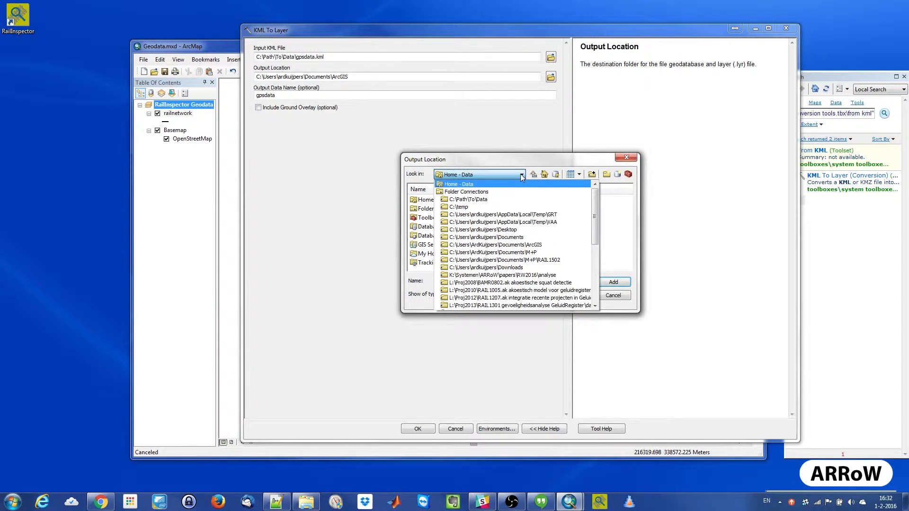
click(480, 200)
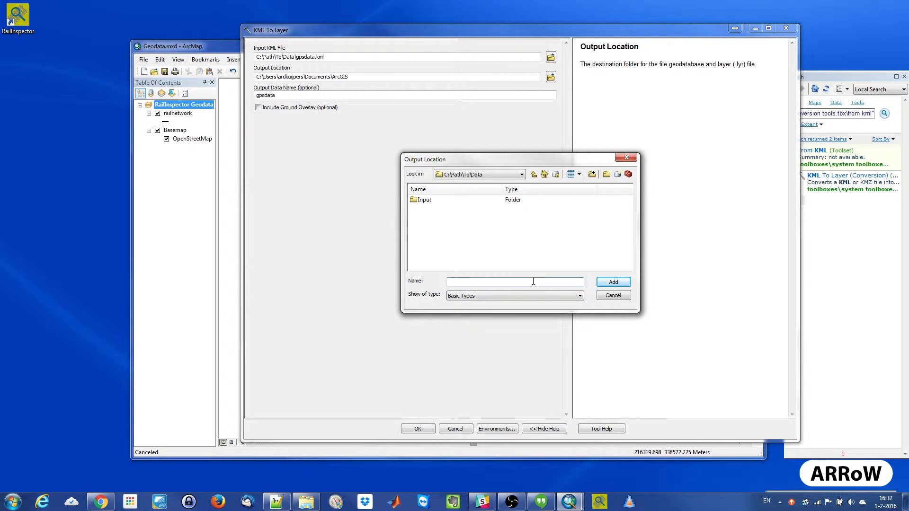
click(618, 294)
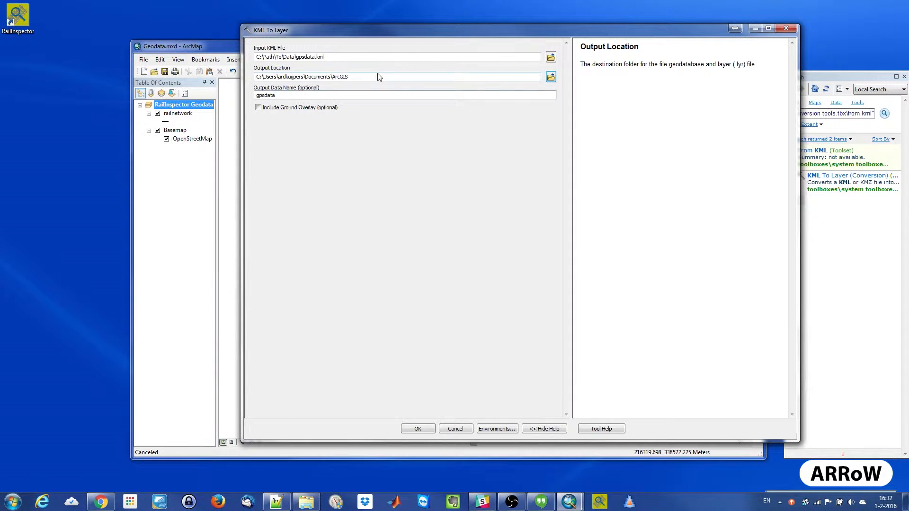
- Set the output location to C:\Path\To\Data and run the KML To Layer conversion
drag(376, 79, 266, 85)
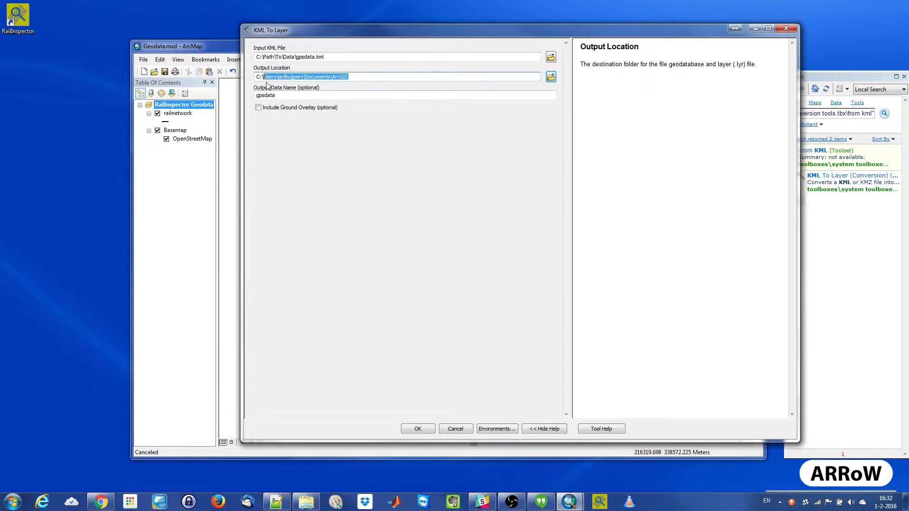
text(Path\T)
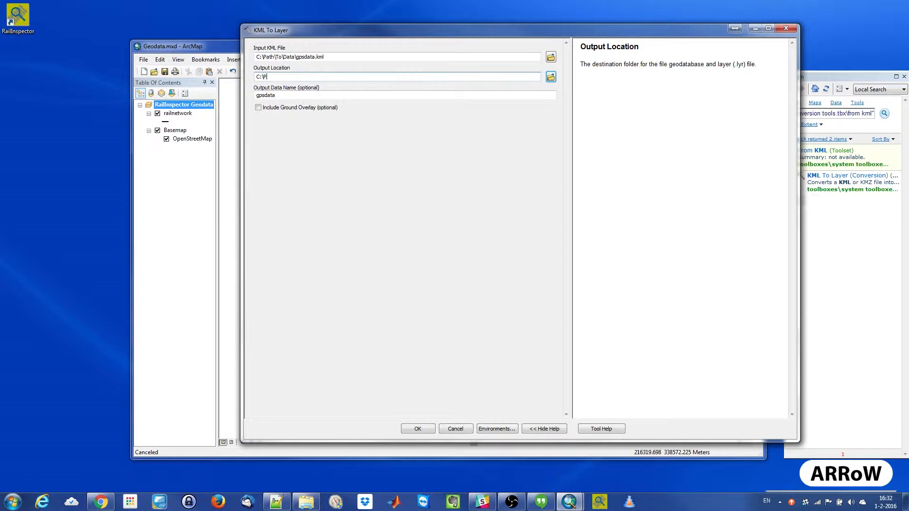
text(o\Data)
click(418, 429)
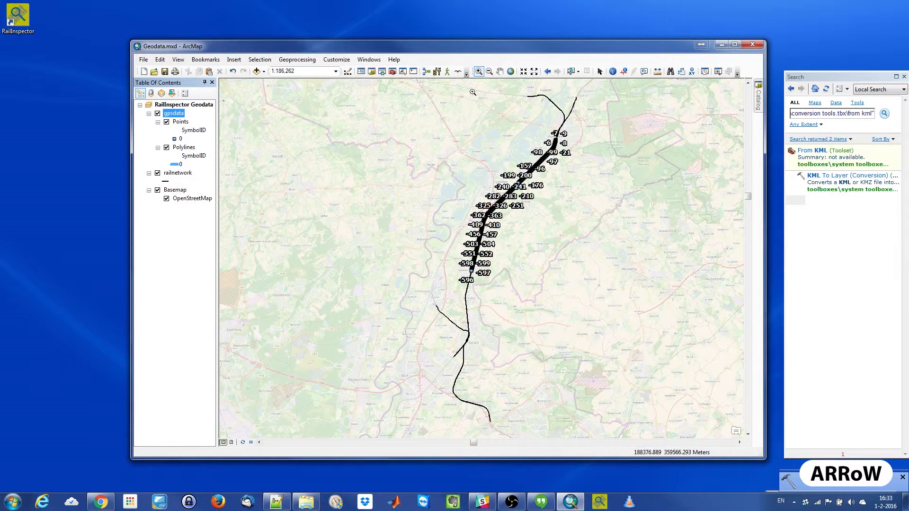
- Remove the Points sublayer from the gpsdata layer
drag(476, 227, 486, 238)
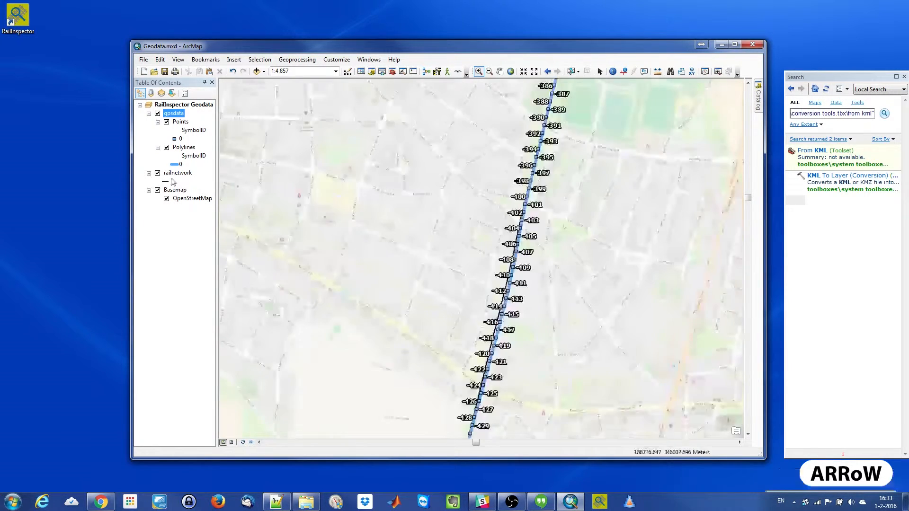
right_click(184, 124)
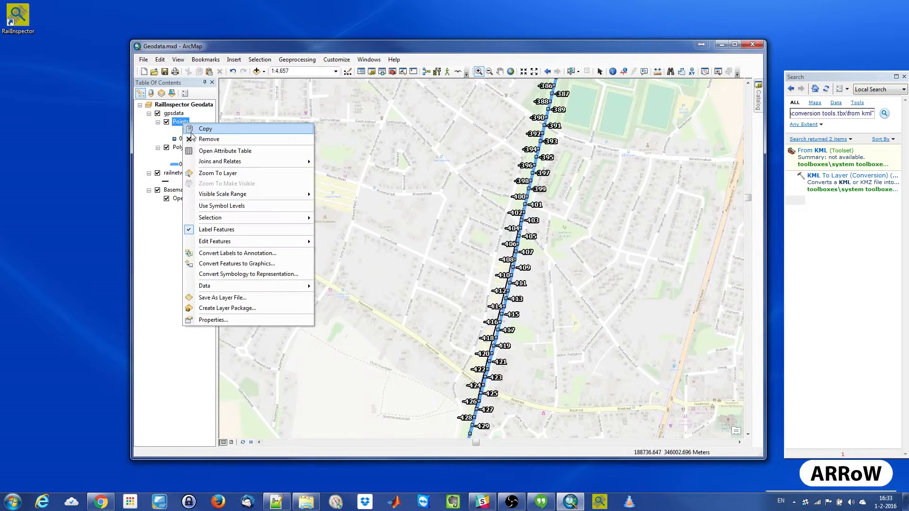
click(207, 139)
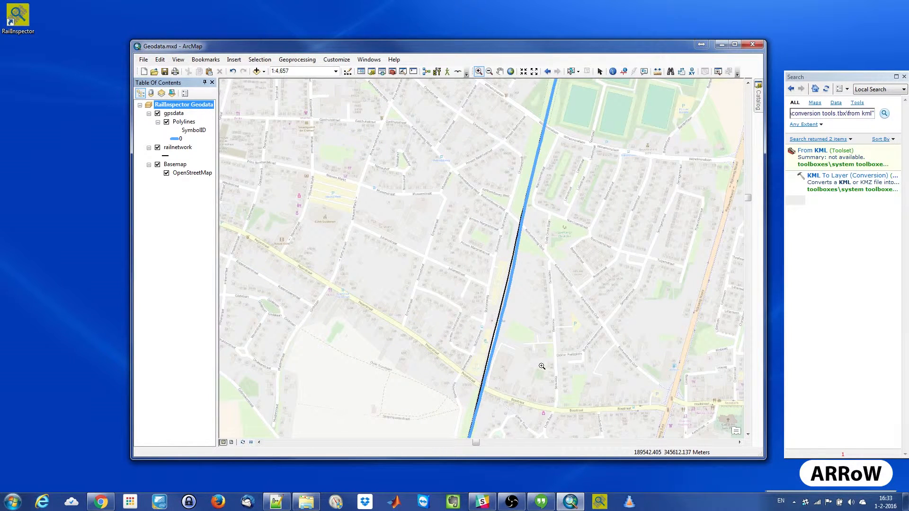
- Set the line width of the gpsdata Polylines symbol to 2
click(175, 140)
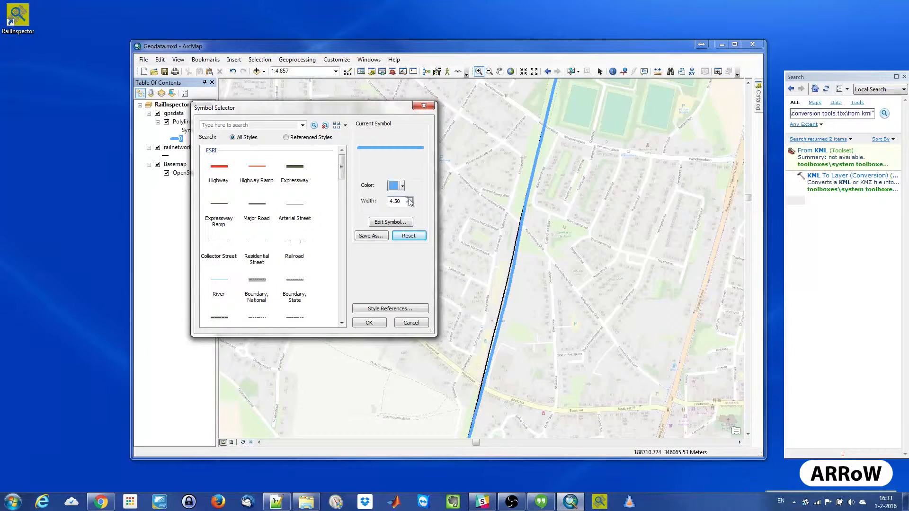
drag(404, 201, 388, 202)
text(2)
click(377, 324)
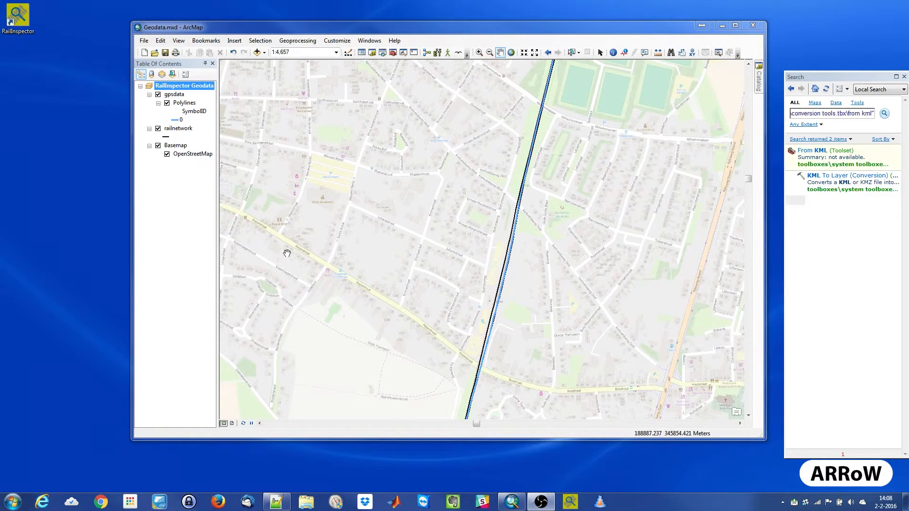
- Open the attribute table of the railnetwork layer and show all its records
click(179, 129)
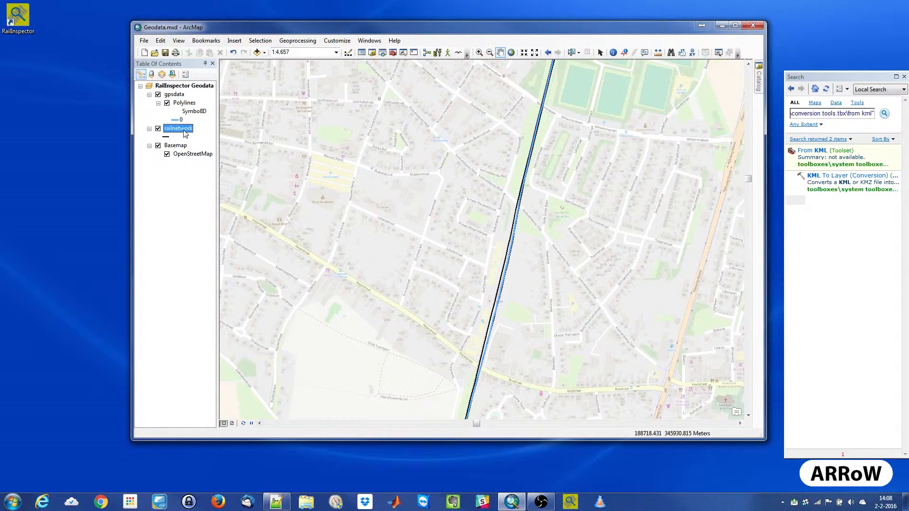
right_click(185, 132)
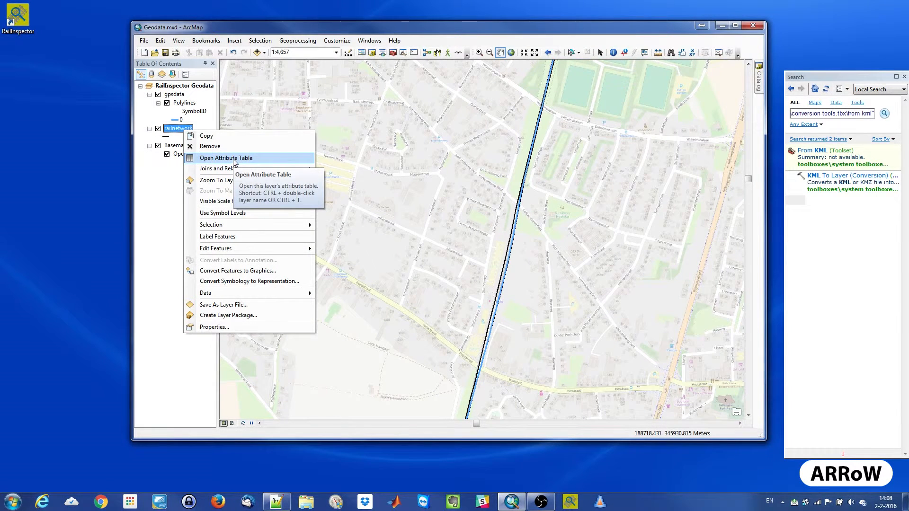
click(234, 158)
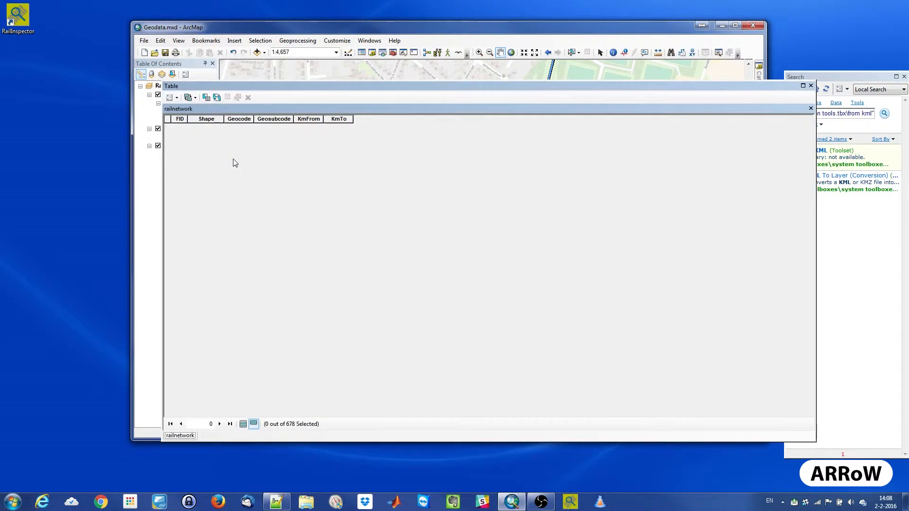
click(242, 424)
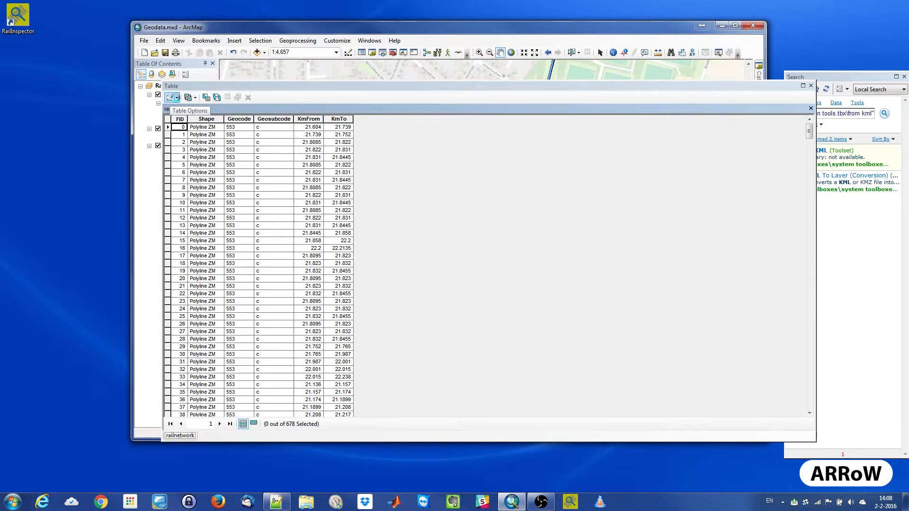
- Add a text field named Track to the railnetwork table and close the table
click(175, 98)
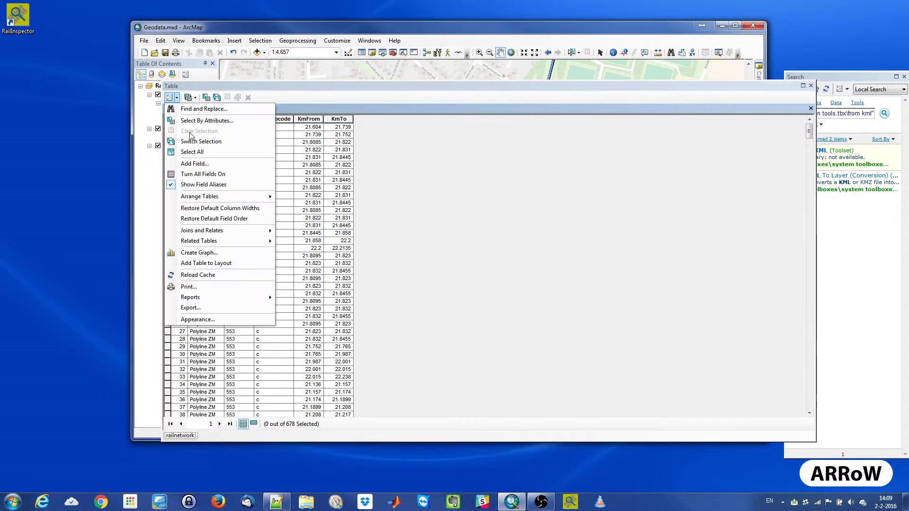
click(194, 163)
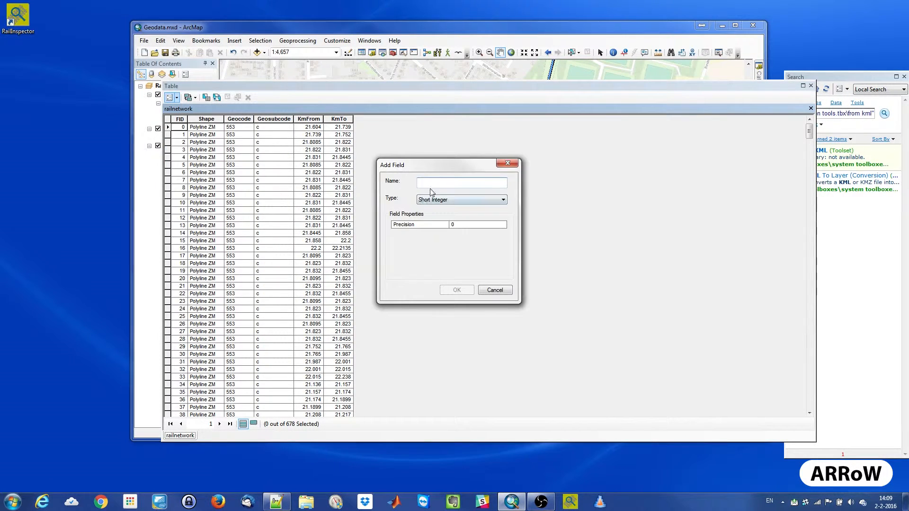
text(Tracjk)
key(BackSpace)
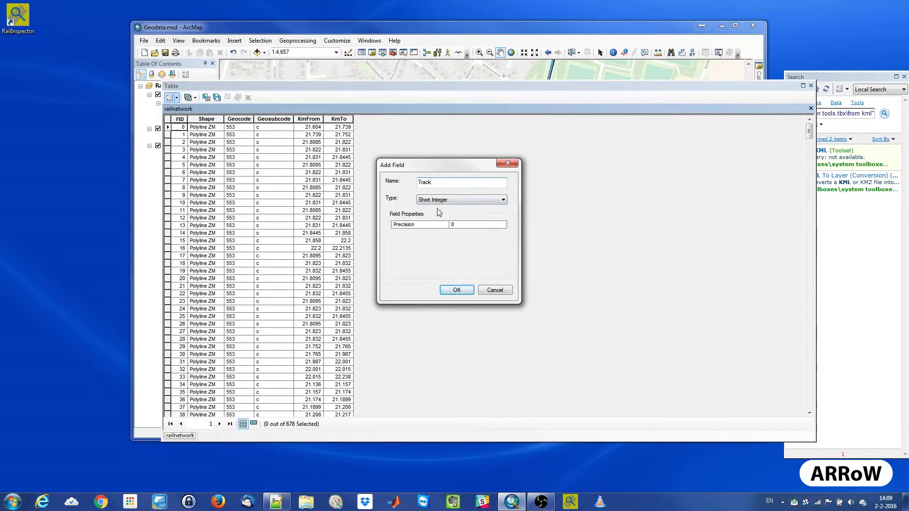
click(440, 200)
click(440, 235)
click(462, 291)
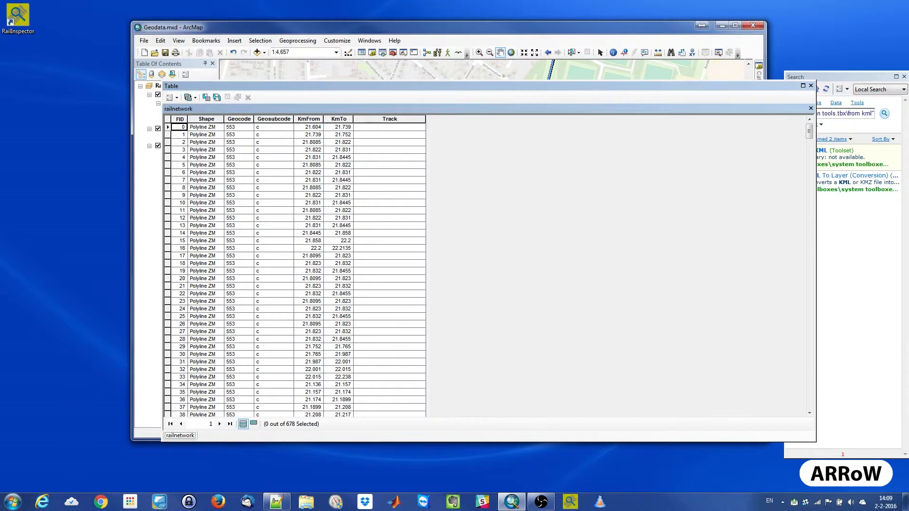
click(811, 85)
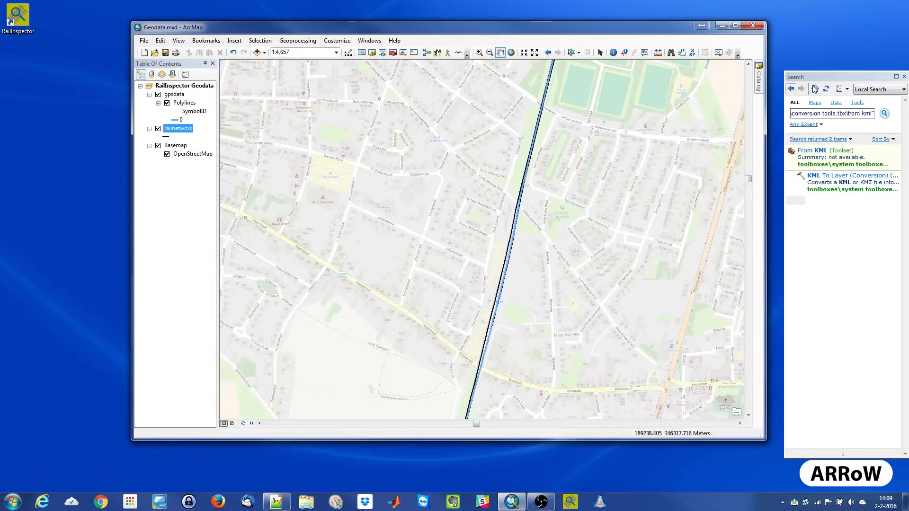
- Add a nullable, non-required TEXT field named Route to railnetwork with arcpy.AddField_management in the Python window, and close that window
click(414, 52)
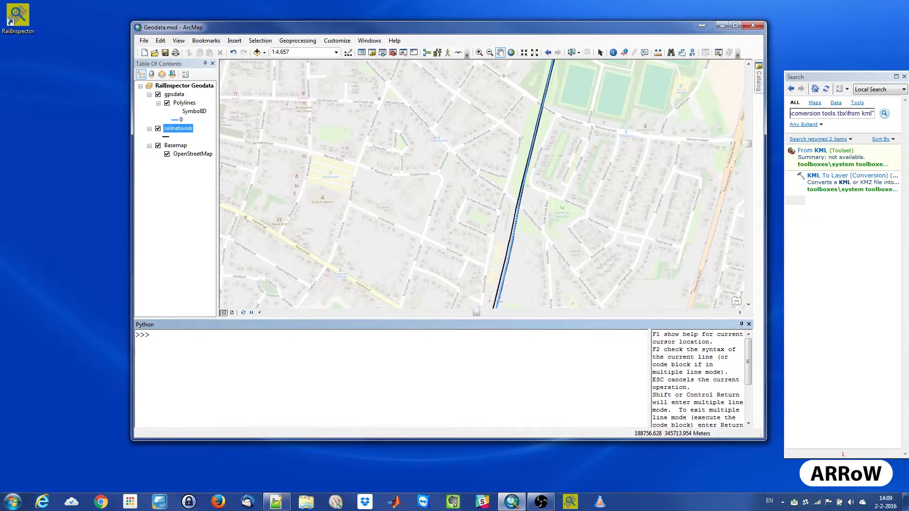
click(278, 502)
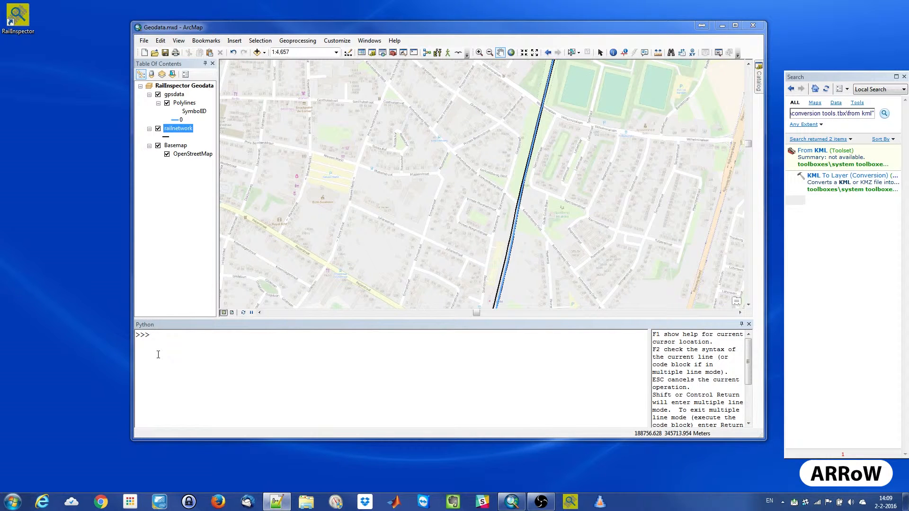
text(arcpy.AddField_management("railnetwork","Route","TEXT","#","#","#","#","NULLABLE","NON_REQUIRED","#"))
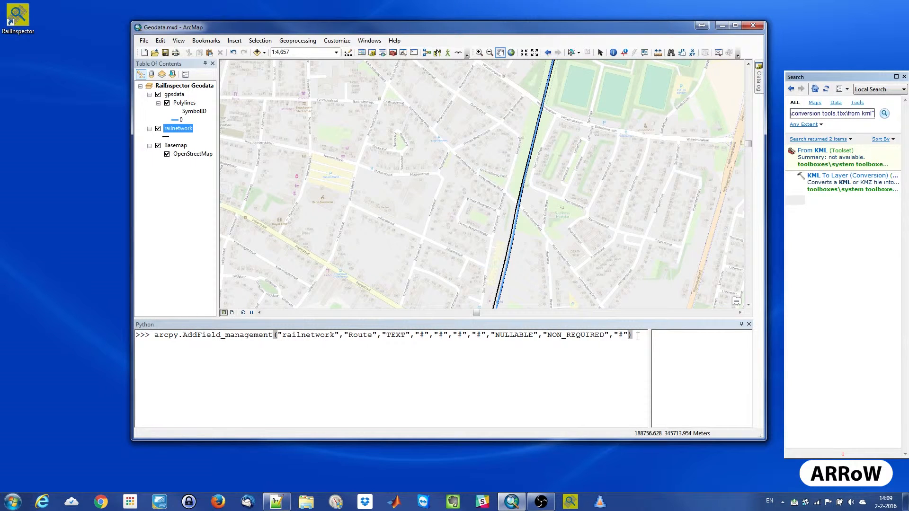
click(638, 336)
key(Return)
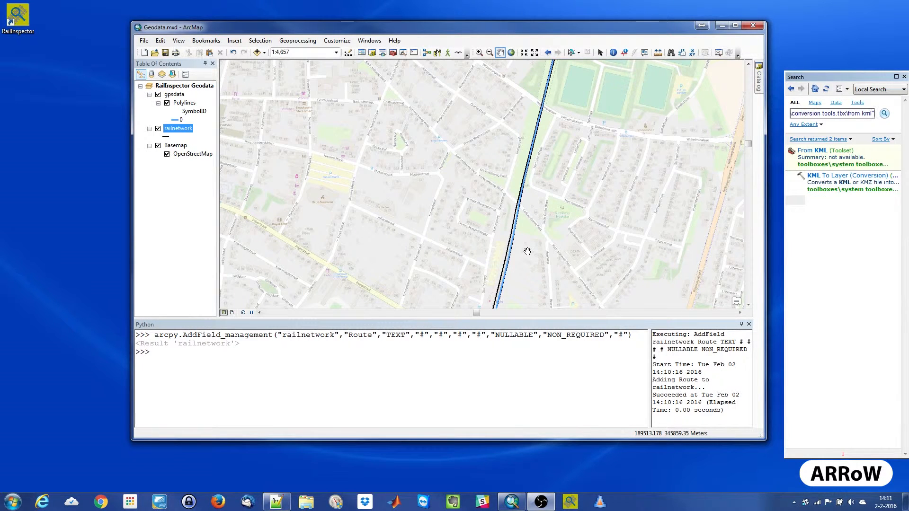
click(748, 325)
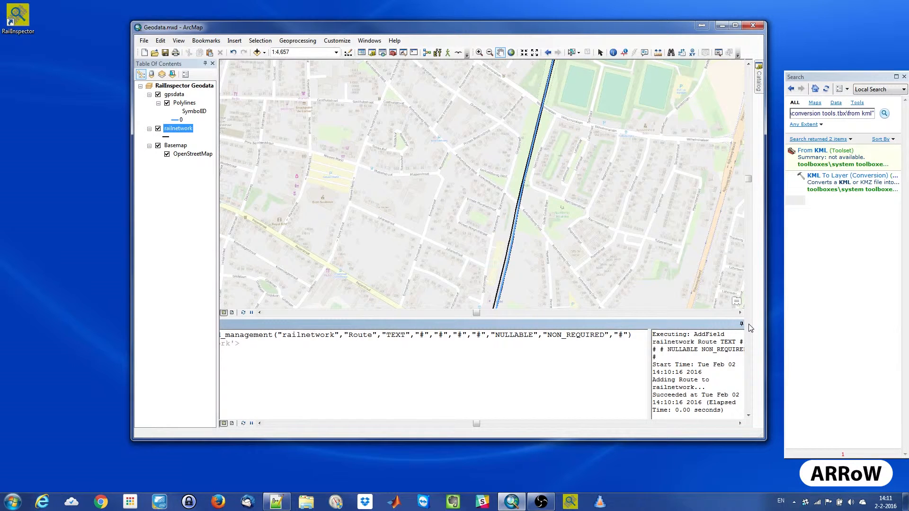
- Select the railnetwork segment directly east of the GPS track near Kerkveldsweg Oost
click(479, 52)
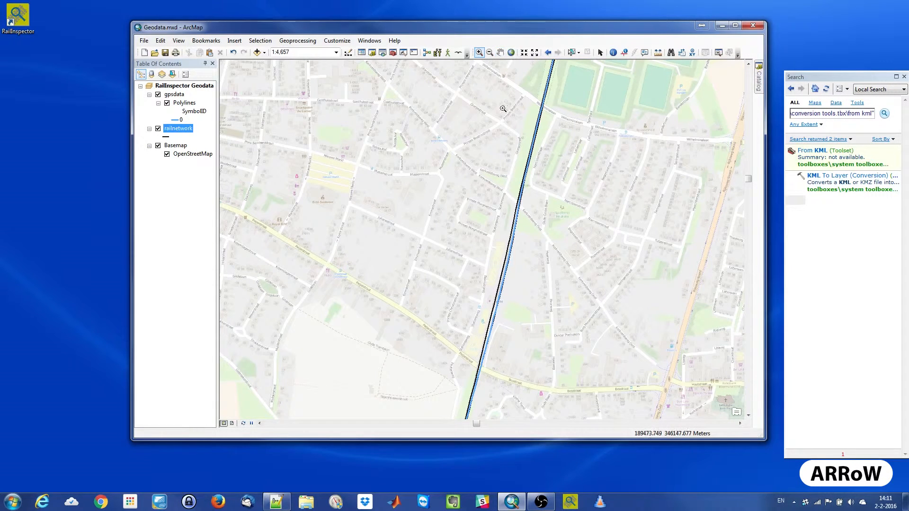
drag(505, 197, 529, 230)
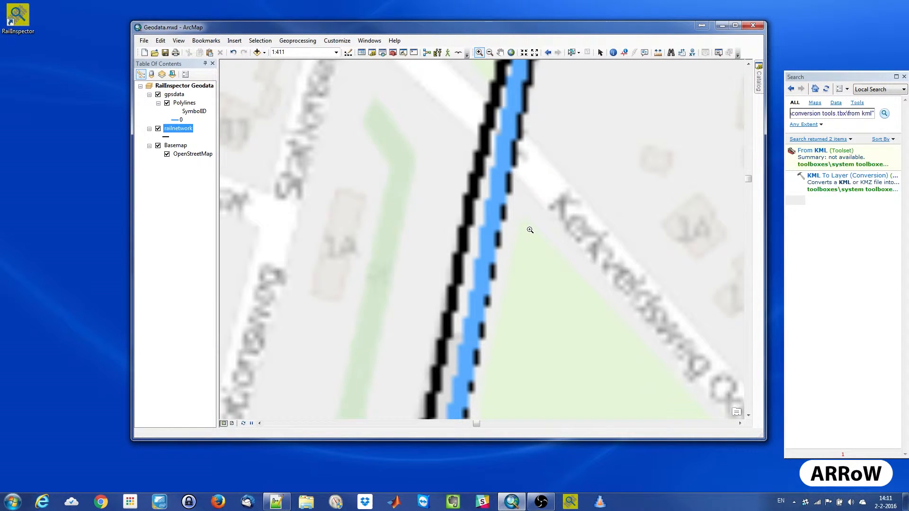
click(574, 53)
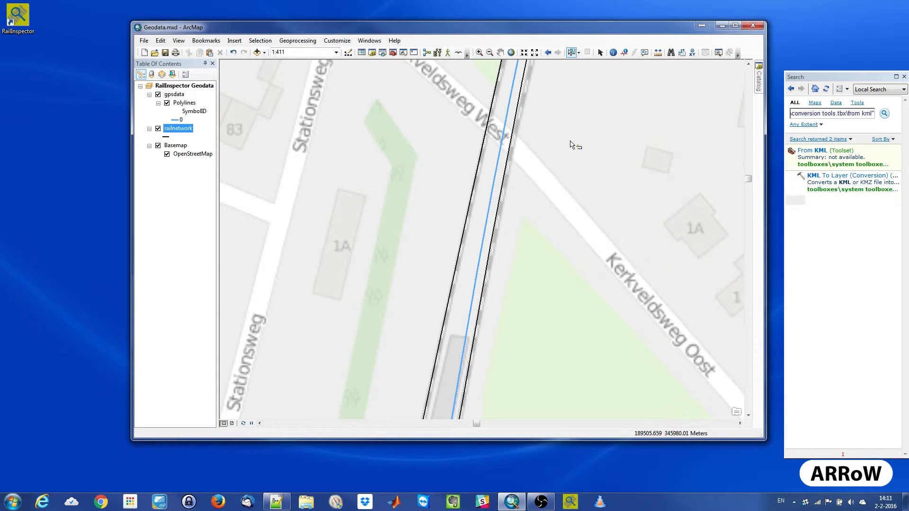
click(501, 202)
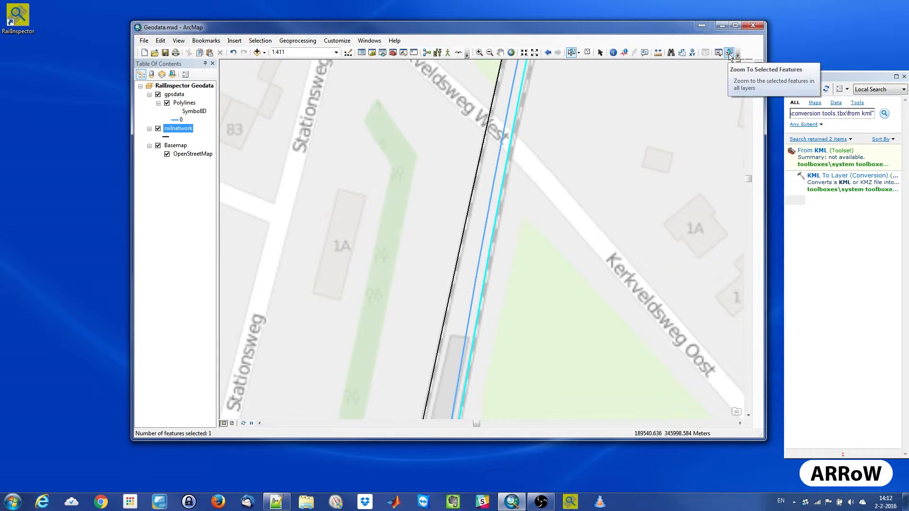
- Add the adjoining railnetwork segments through the first switch area northeast of the selected line to the selection, following the southeastern track
click(730, 53)
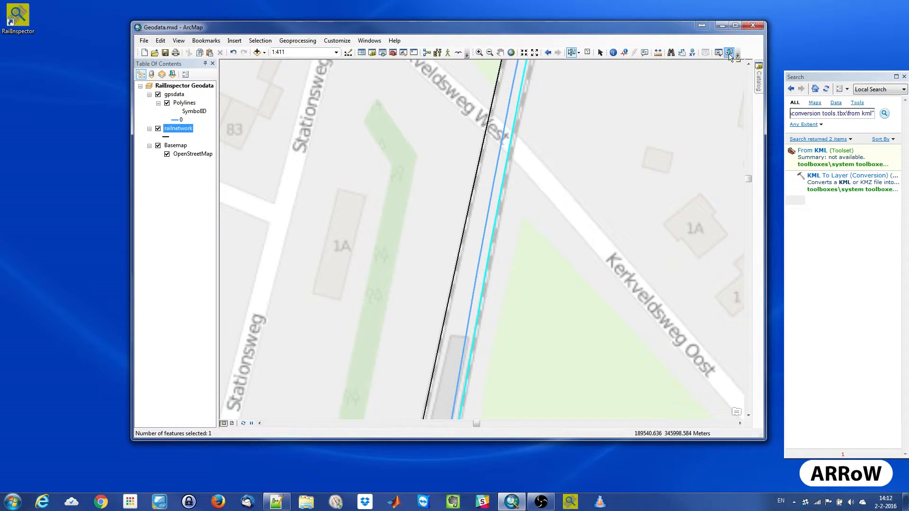
click(729, 53)
click(479, 52)
drag(553, 71, 599, 81)
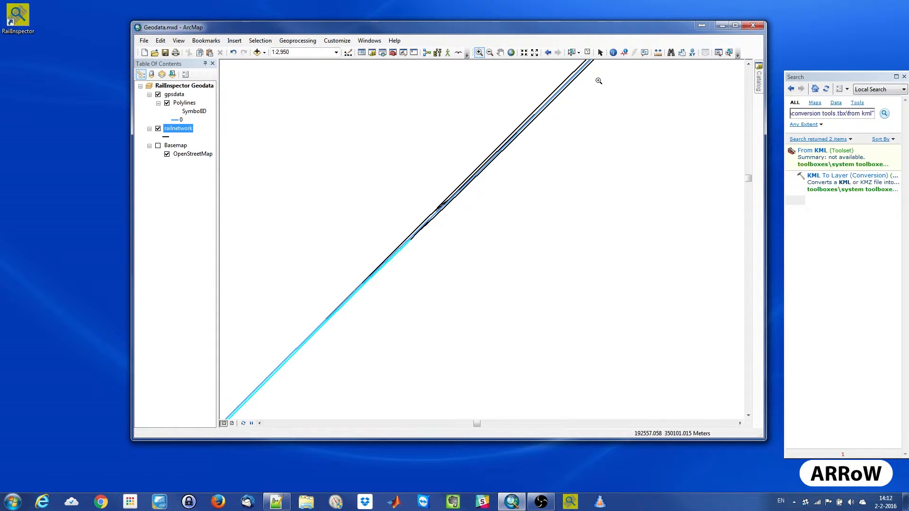
drag(377, 155, 493, 263)
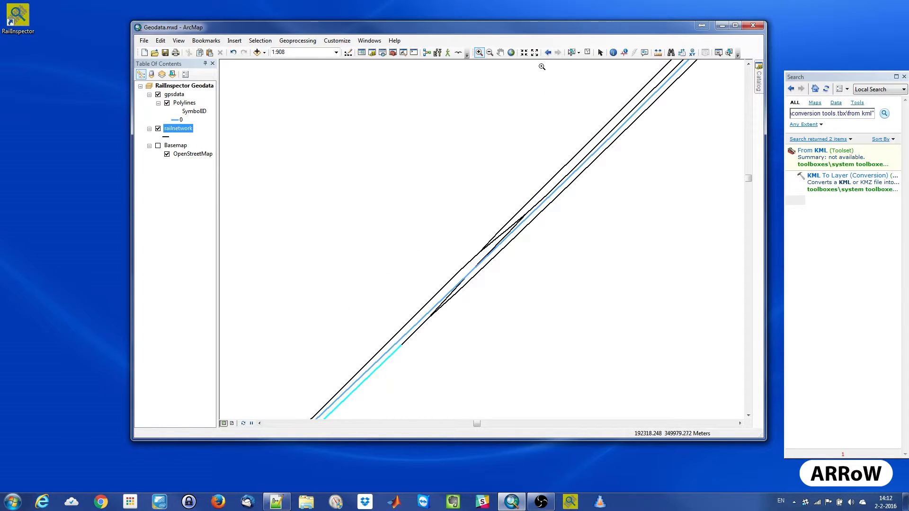
click(571, 53)
click(420, 330)
shift+click(441, 309)
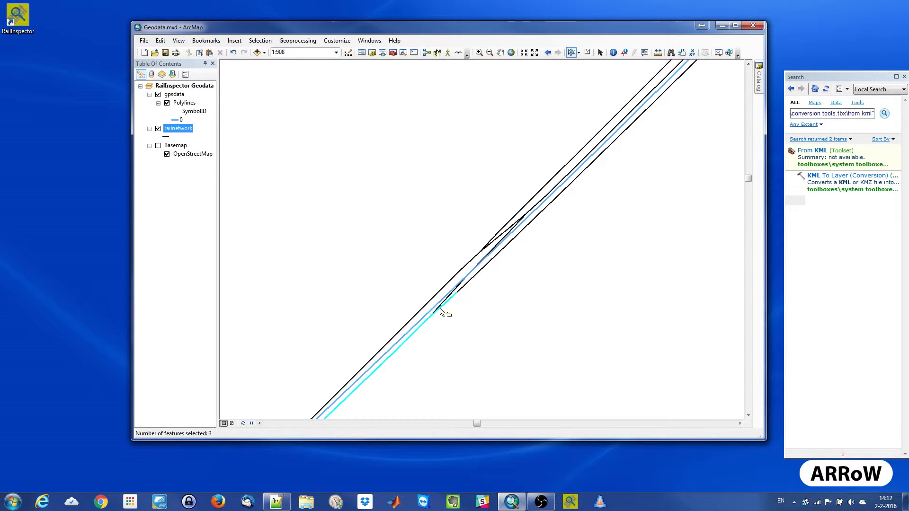
shift+click(464, 289)
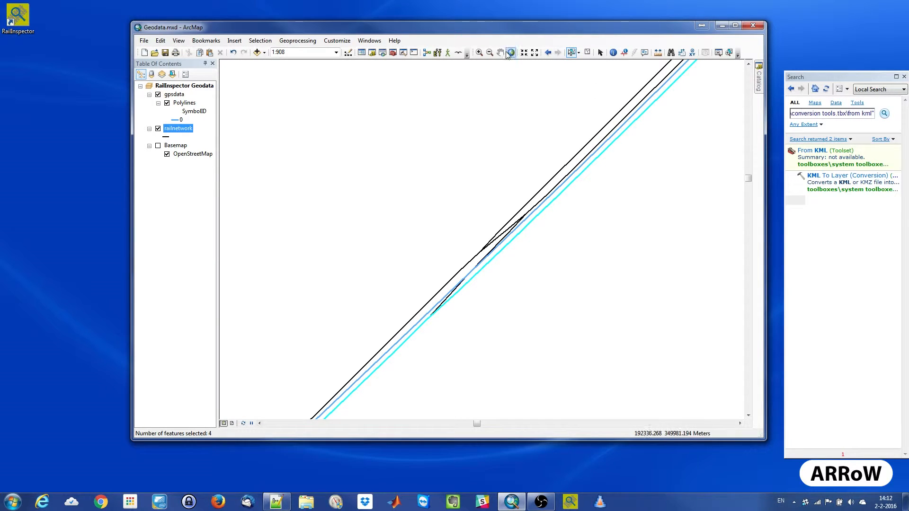
- Extend the selection along the southeastern track past the next crossover with the adjoining railnetwork segments
click(729, 52)
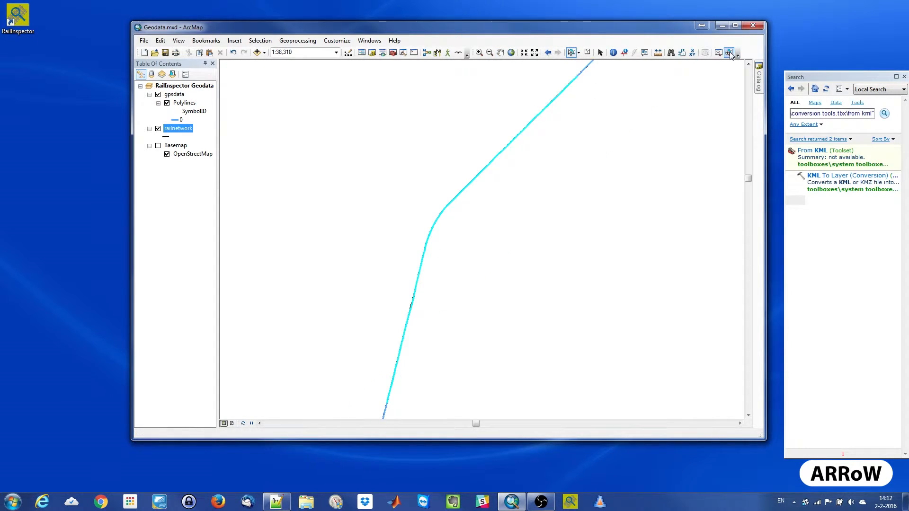
click(480, 53)
drag(564, 81, 634, 63)
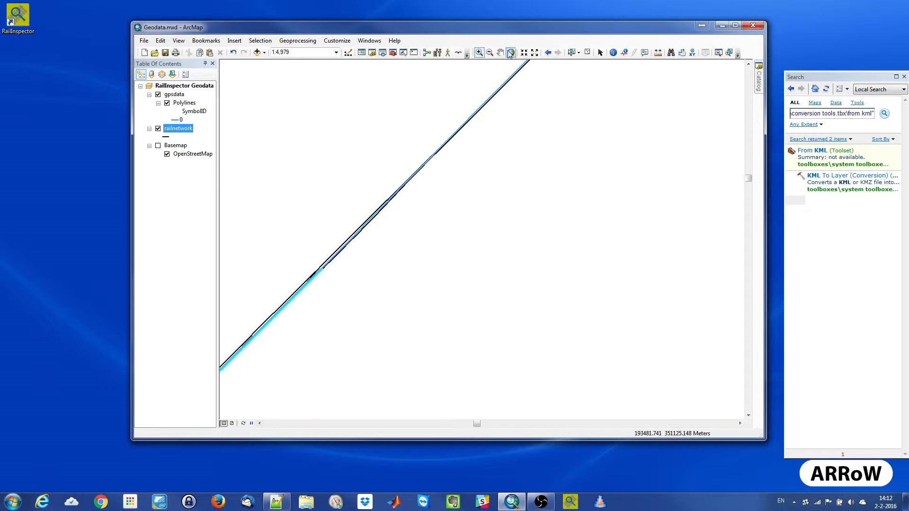
drag(302, 256, 386, 283)
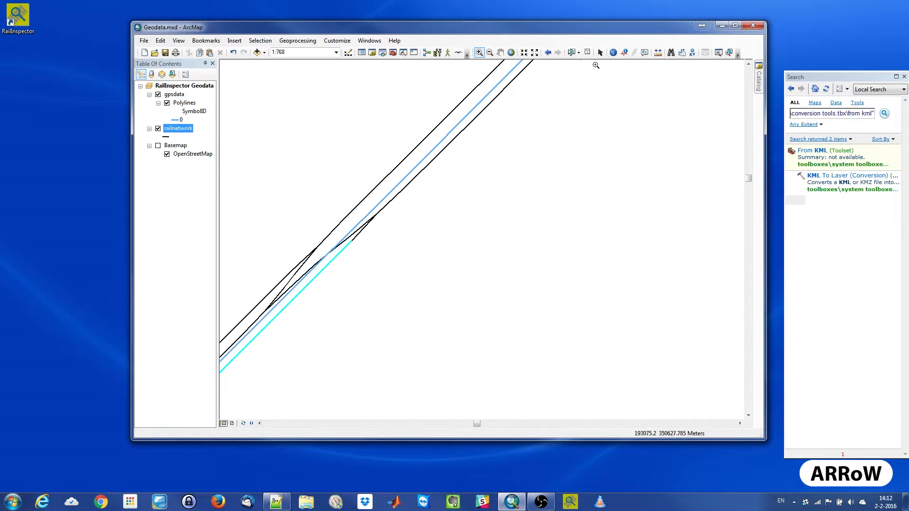
click(571, 53)
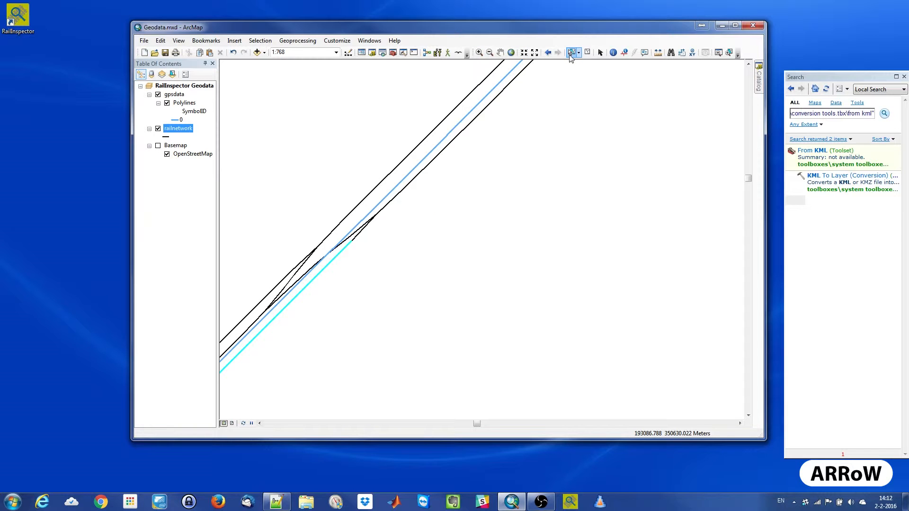
click(359, 236)
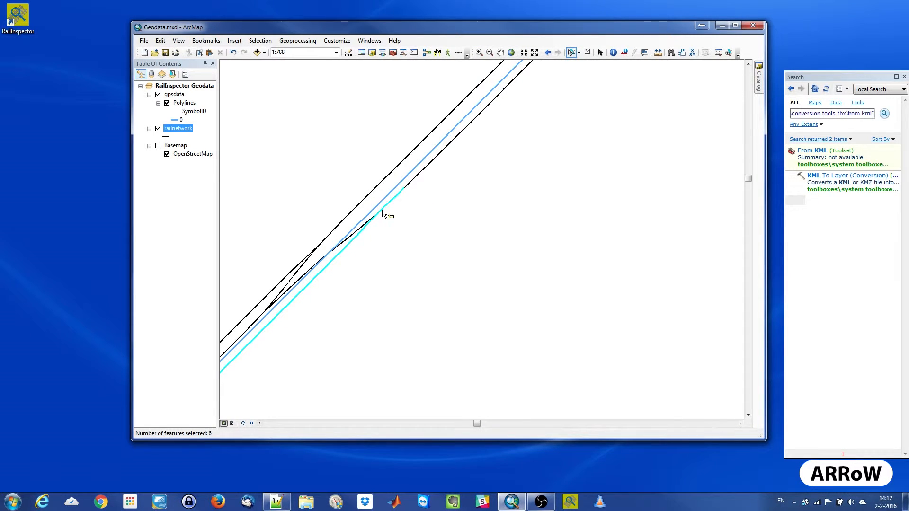
shift+click(411, 186)
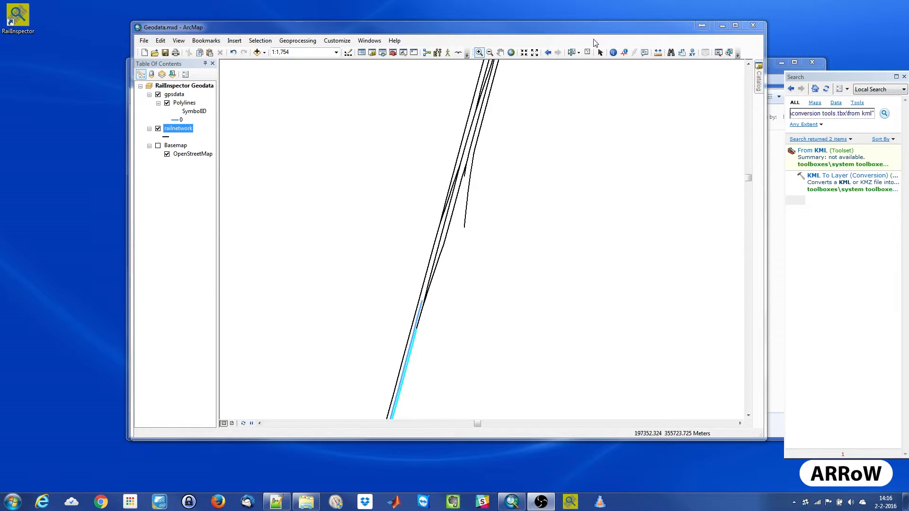
- Add the railnetwork segments continuing northward from the end of the GPS track, through the switches, to the selection
click(572, 53)
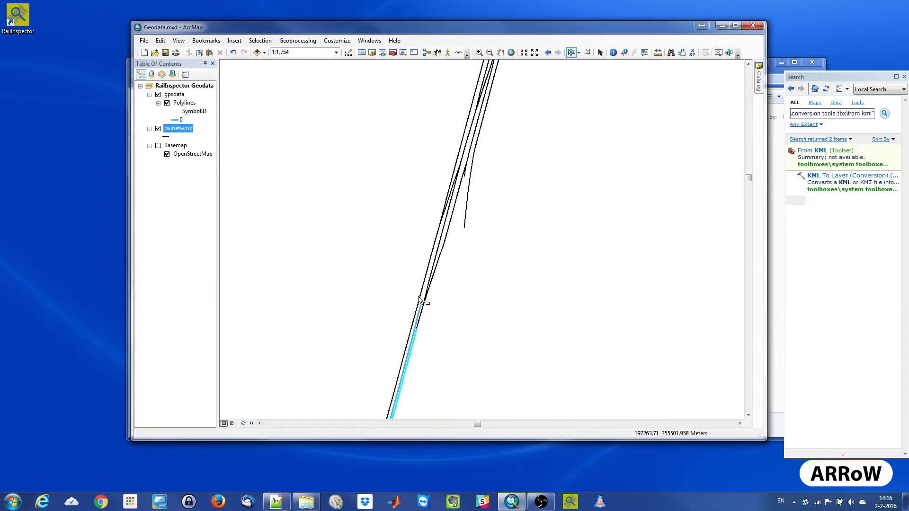
click(420, 320)
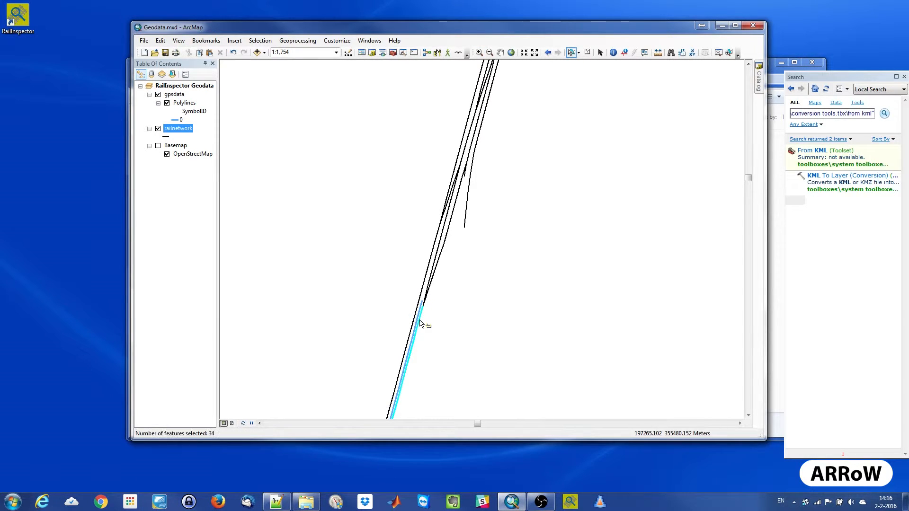
shift+click(427, 296)
shift+click(436, 270)
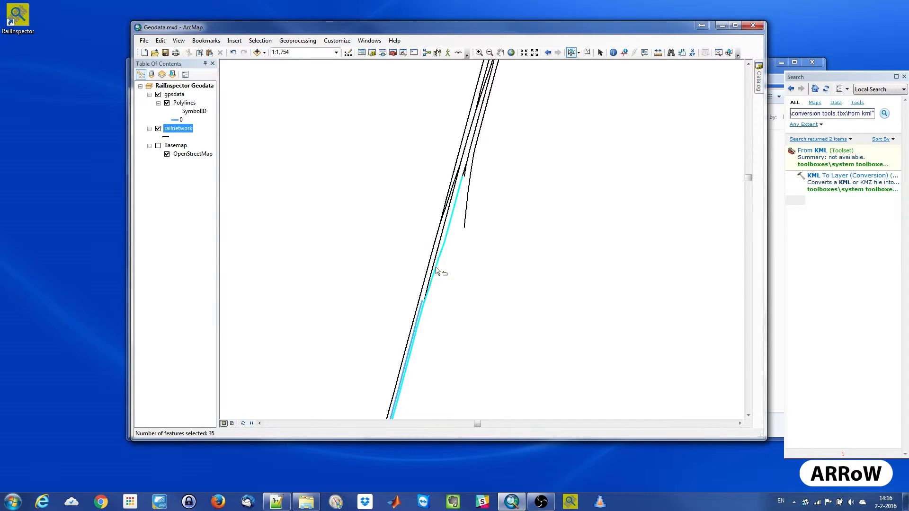
shift+click(464, 172)
shift+click(472, 145)
shift+click(474, 144)
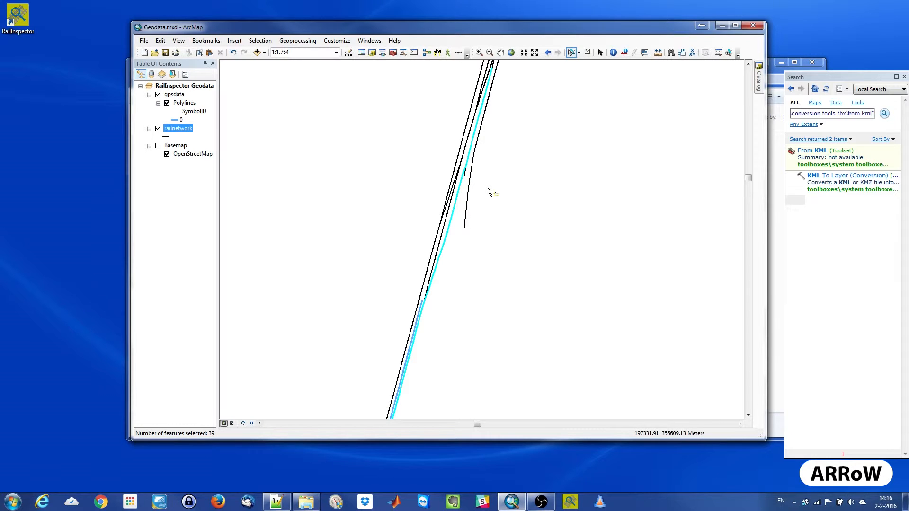
- Open the attribute table of the railnetwork layer and show only the selected records
click(729, 52)
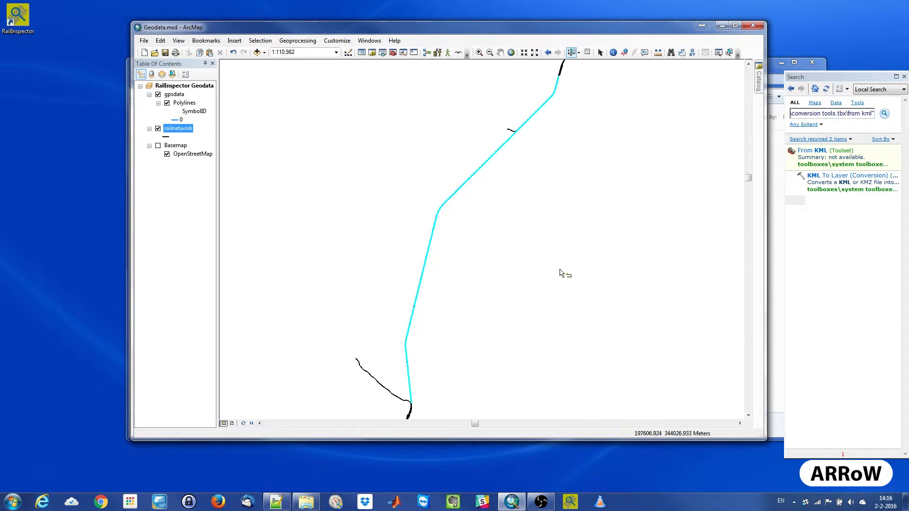
right_click(181, 130)
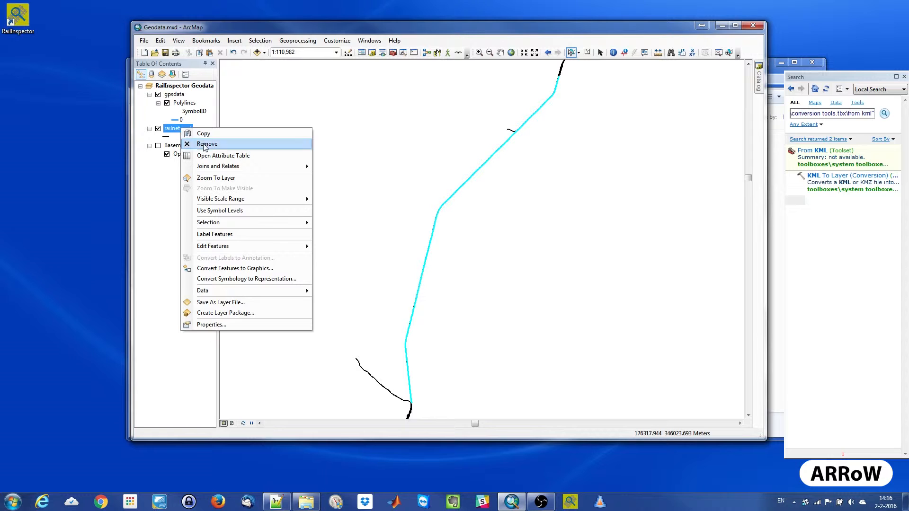
click(223, 154)
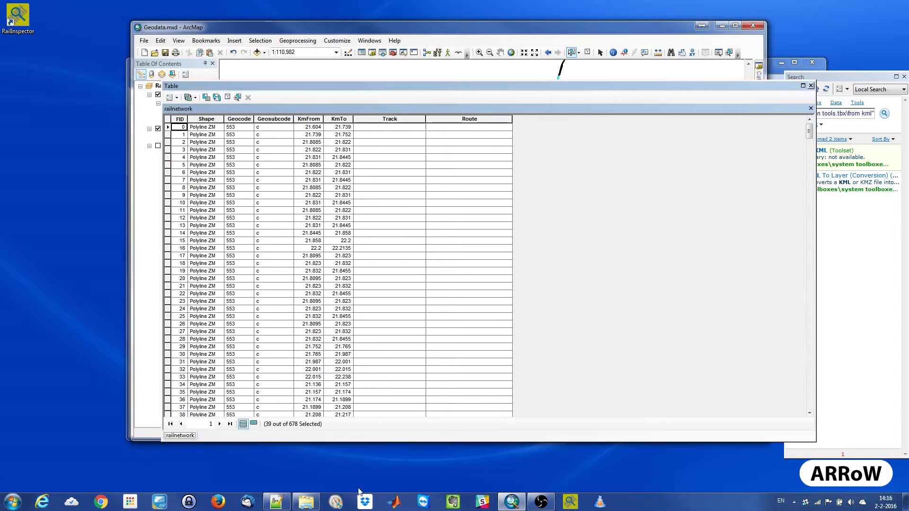
click(253, 424)
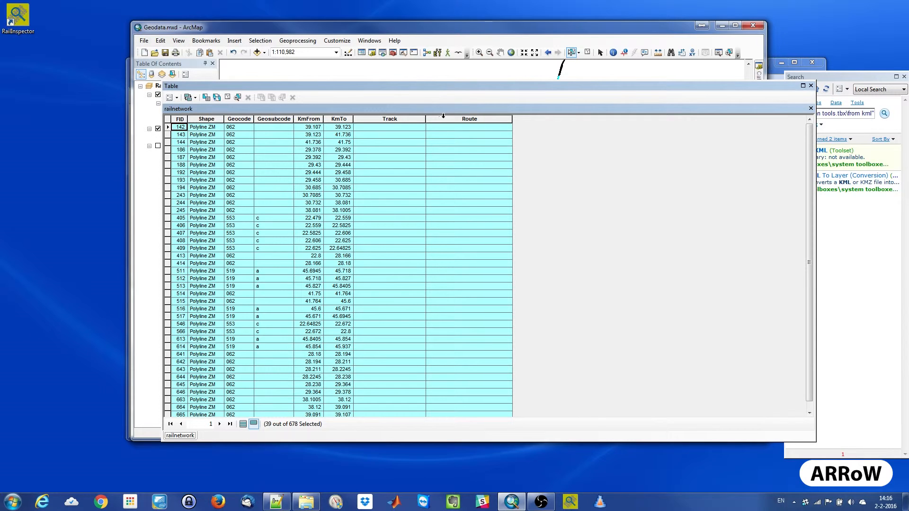
- Try to calculate the Track field of the selected records with the expression "track1, without a closing quotation mark
right_click(414, 119)
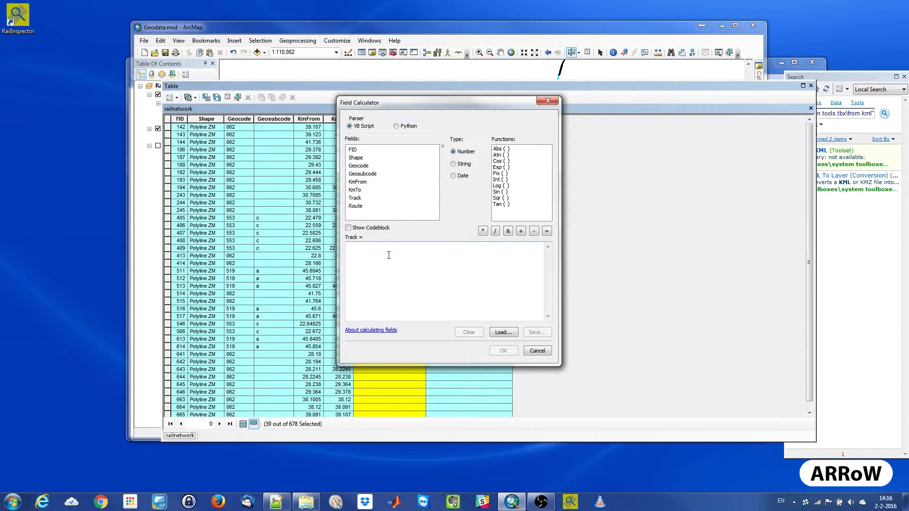
click(389, 253)
text("track1)
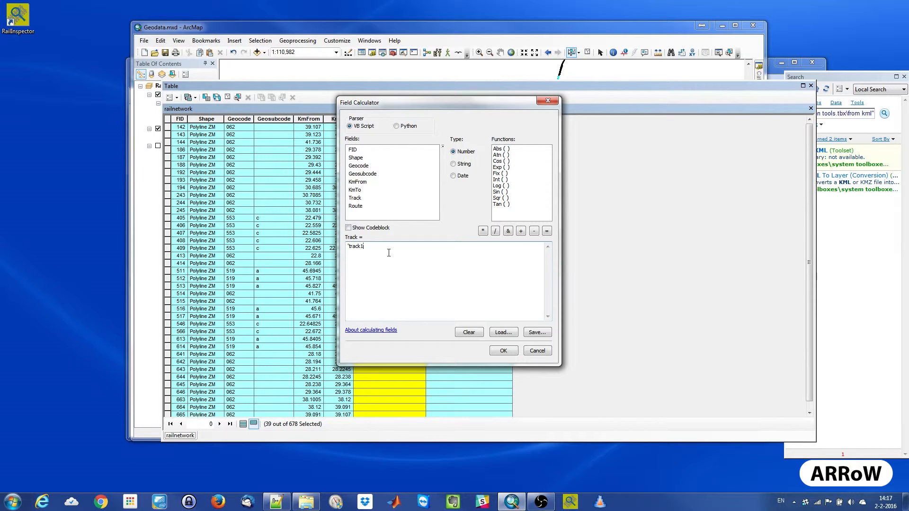
click(503, 350)
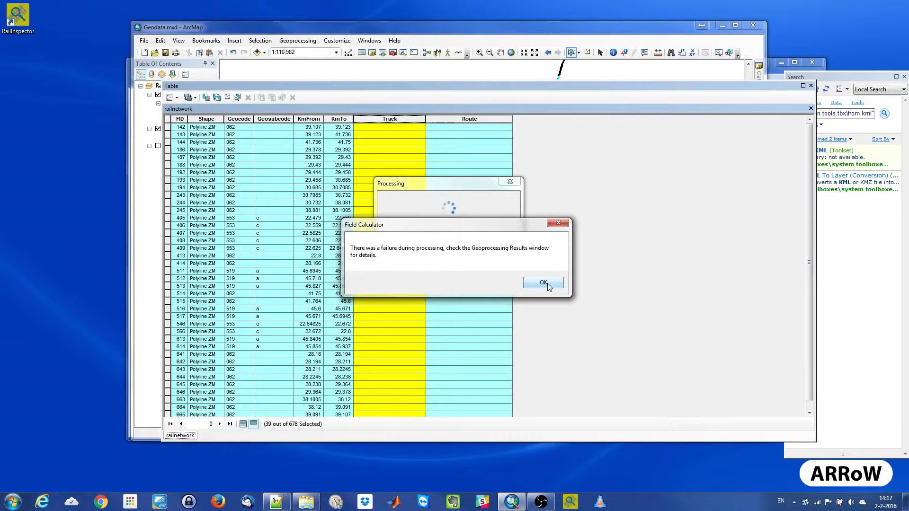
click(548, 283)
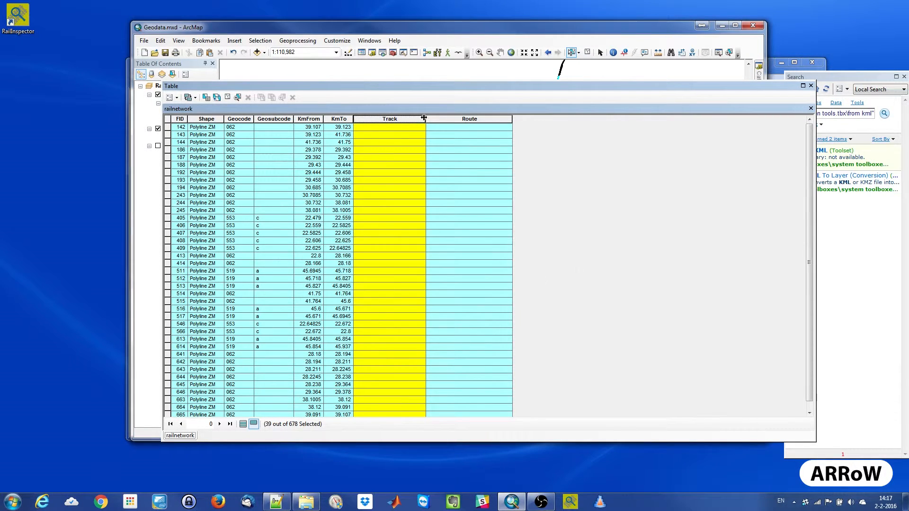
- Fill the Track field of the selected records using the Field Calculator expression "track1", and close the table
right_click(391, 121)
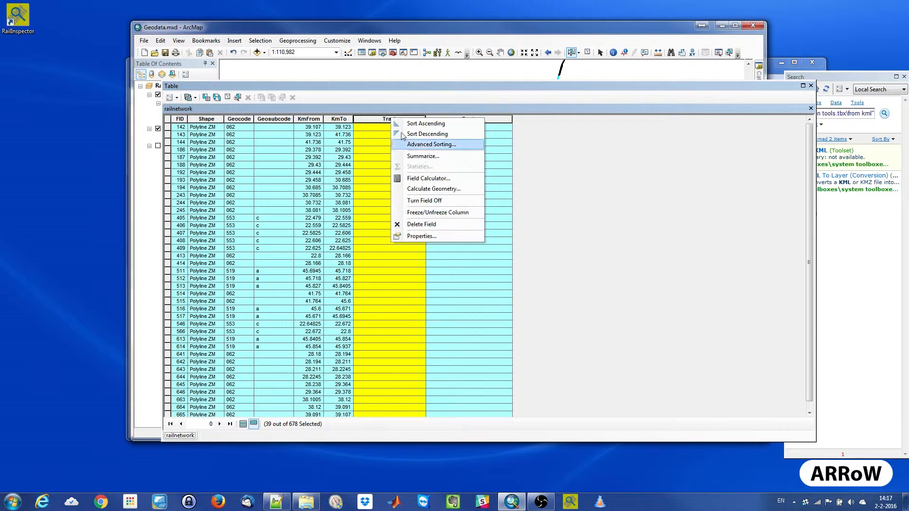
click(427, 178)
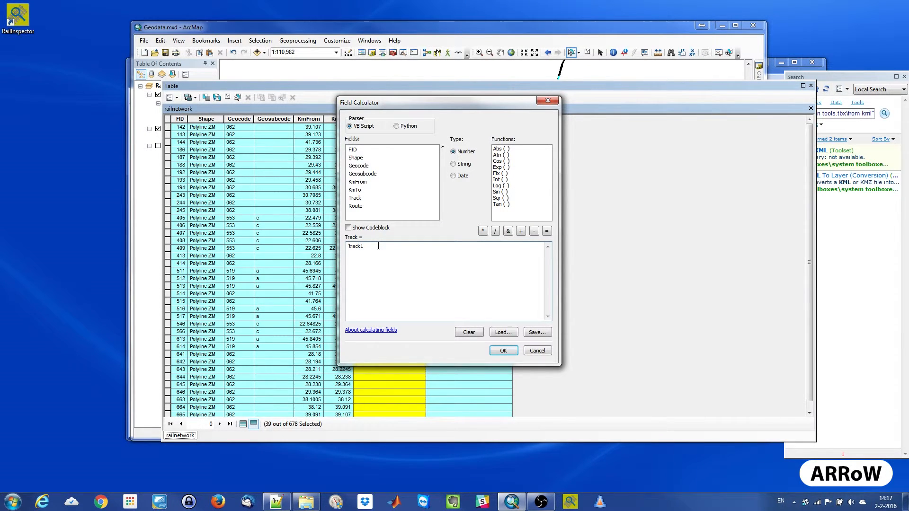
text(')
text(")
click(503, 350)
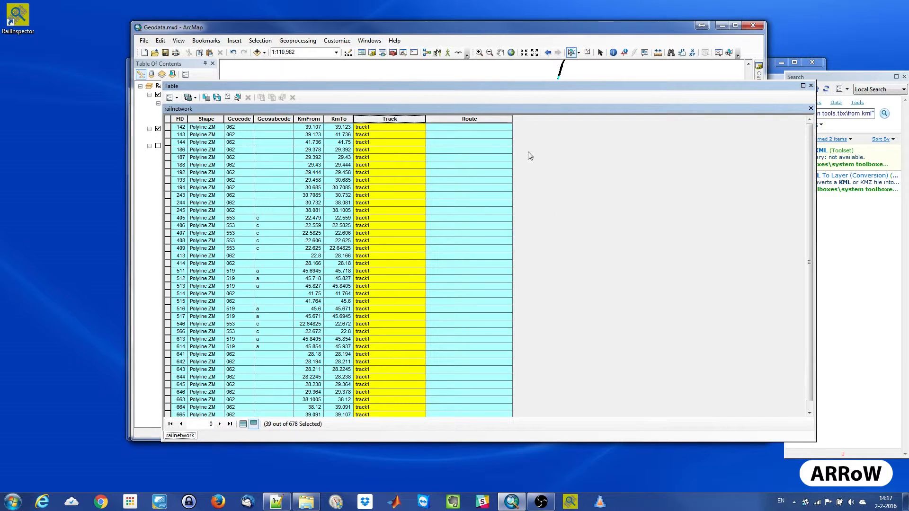
click(810, 86)
- Fill Route with route1|route2 for the selected records using arcpy.CalculateField_management in the Python window, check all records in the table, and close it
click(413, 53)
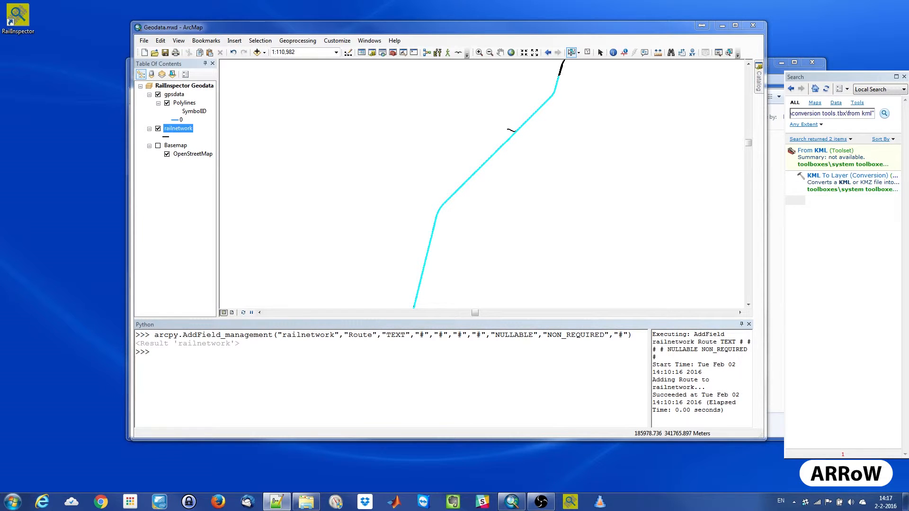
text(arcpy.CalculateField_management("railnetwork","Route","'route1|route2'","PYTHON","#"))
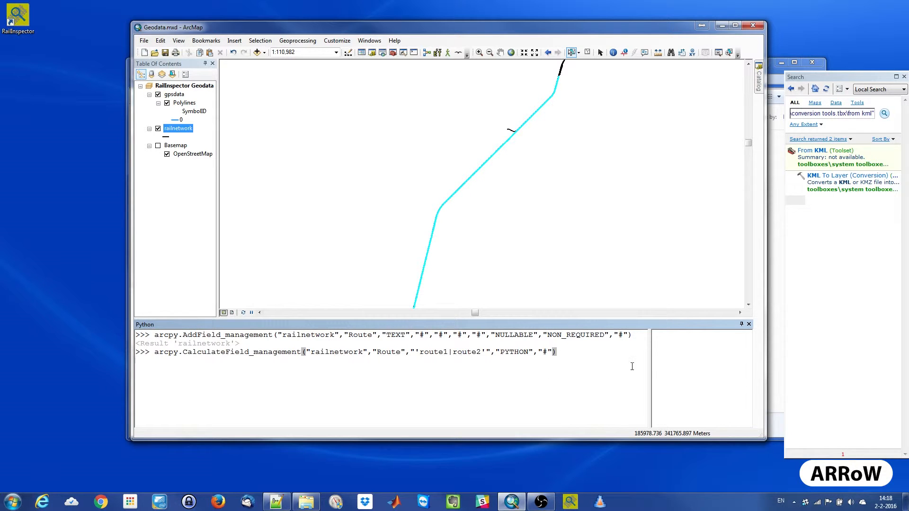
key(Return)
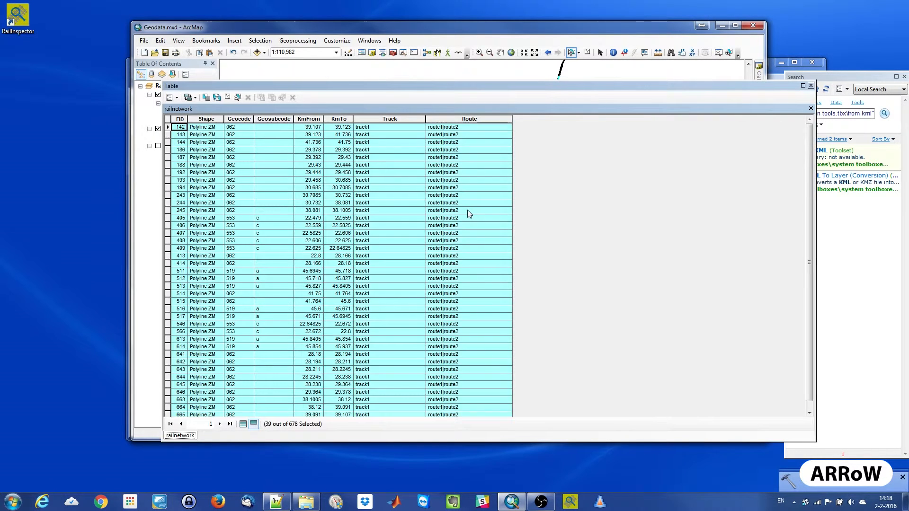
click(243, 423)
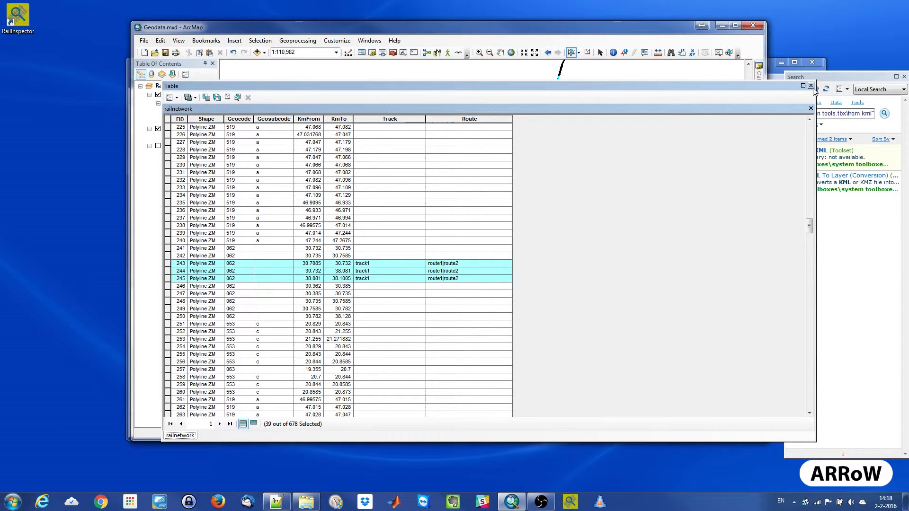
click(811, 87)
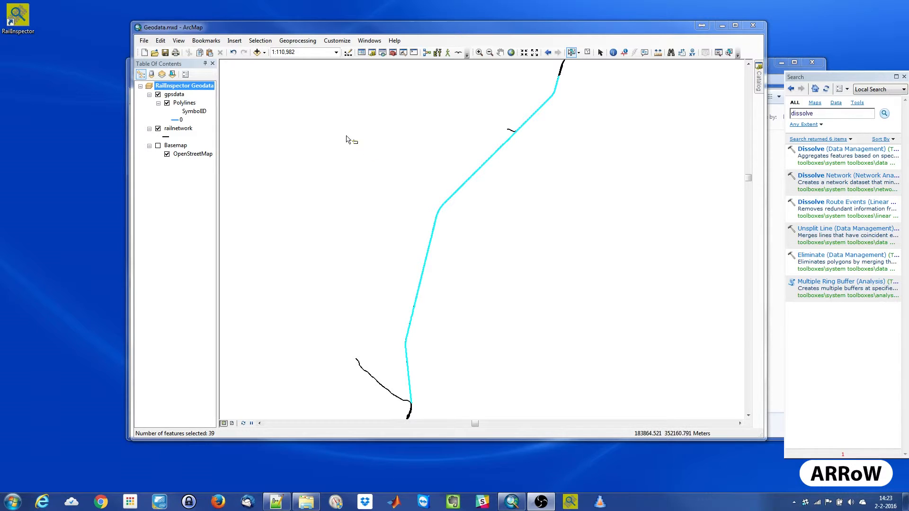
- Open the railnetwork attribute table, sort the selected records ascending by KmFrom, review them and close the table
click(184, 131)
right_click(186, 132)
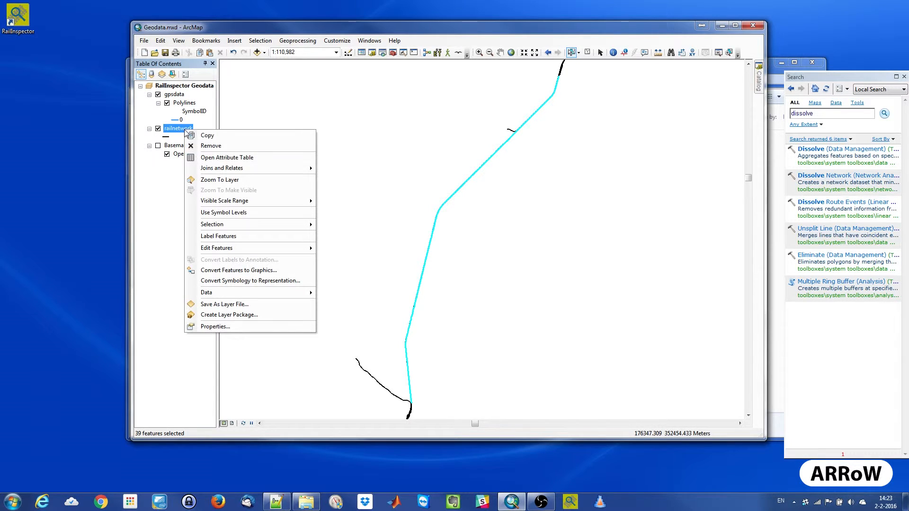
click(238, 160)
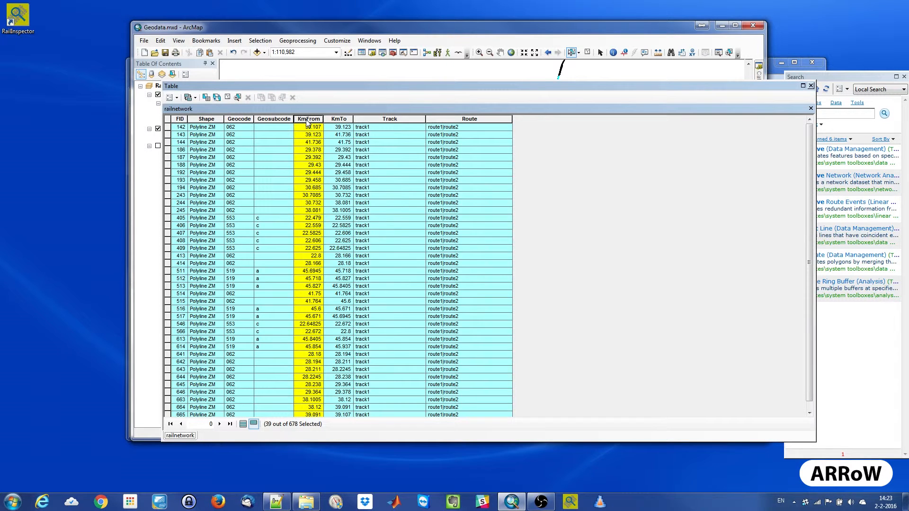
right_click(307, 123)
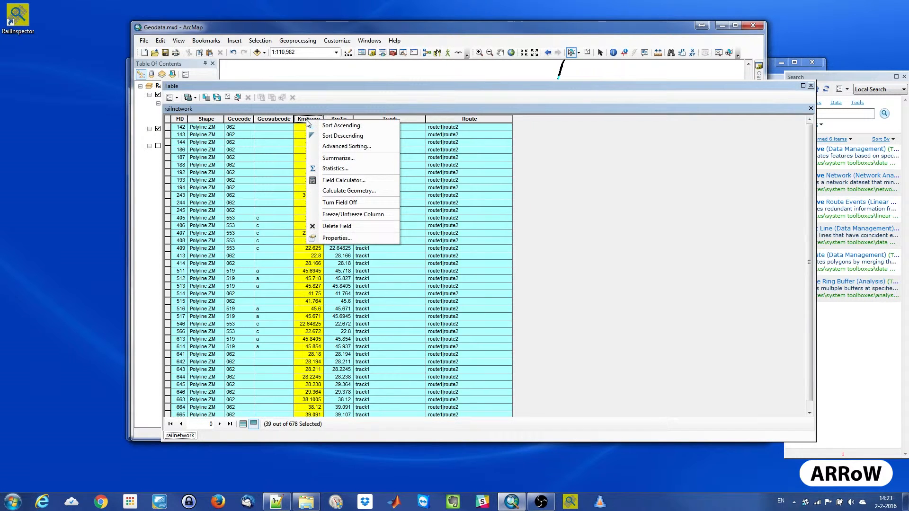
click(318, 126)
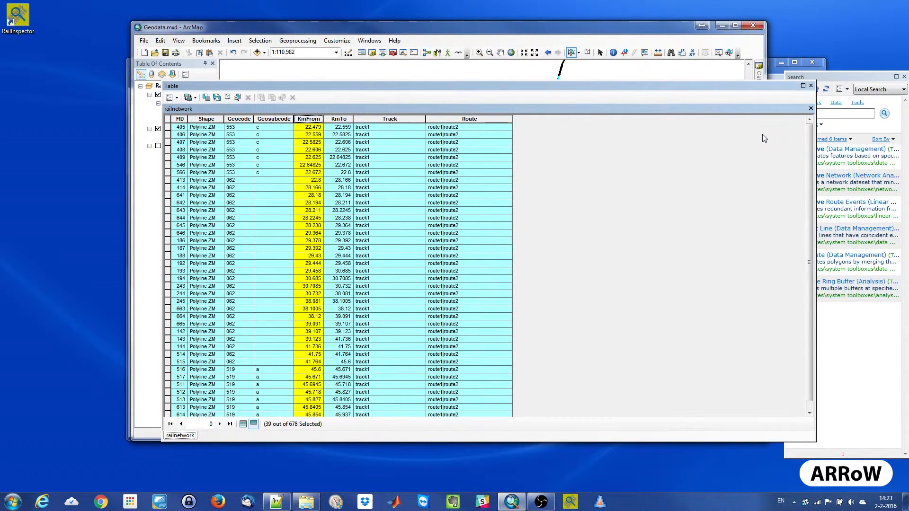
click(811, 85)
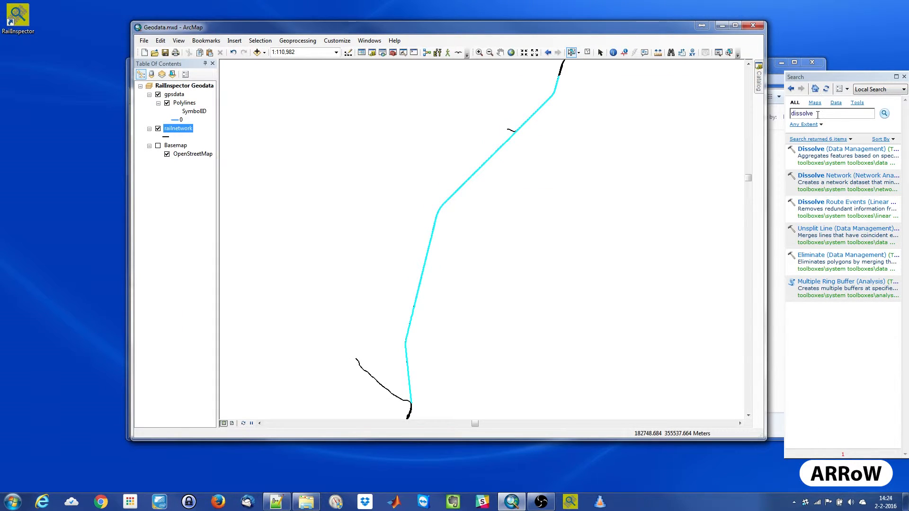
- Open the Dissolve (Data Management) tool with railnetwork as input and routes_and_tracks.shp in the home Data folder as output
click(817, 114)
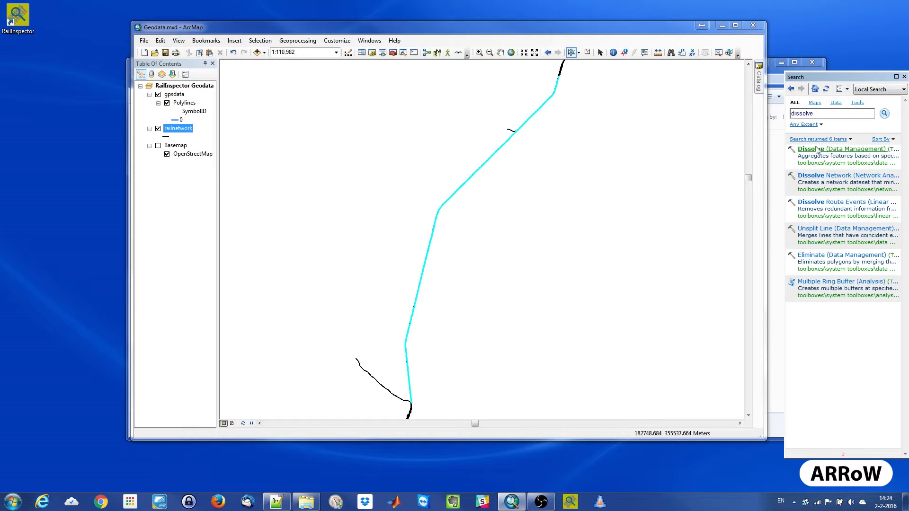
click(816, 149)
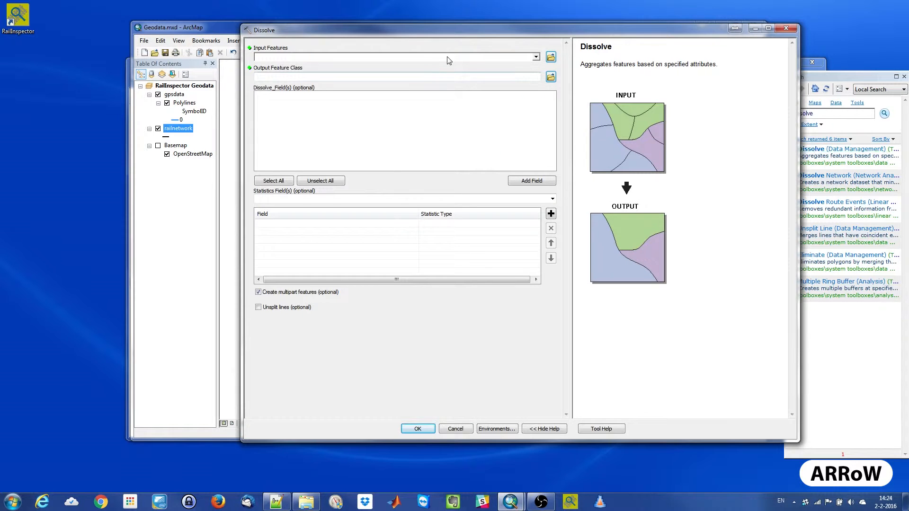
click(536, 57)
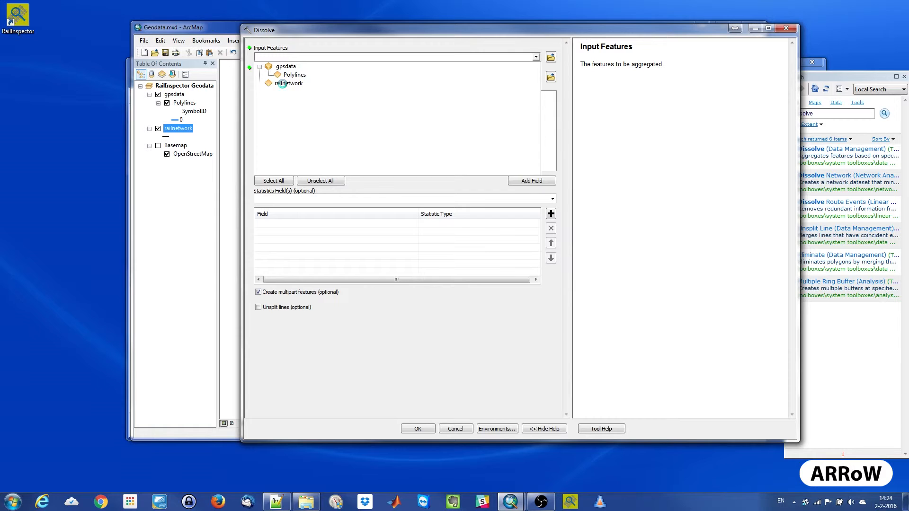
click(283, 83)
click(416, 77)
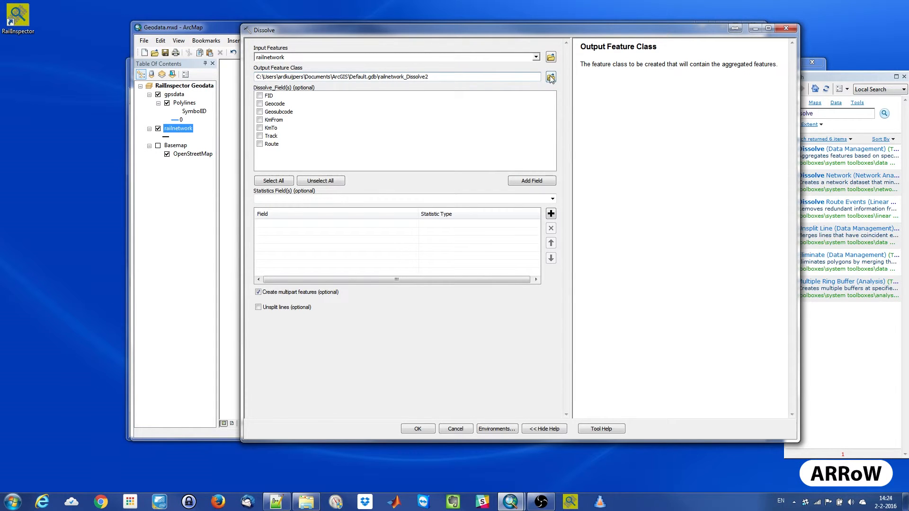
click(551, 78)
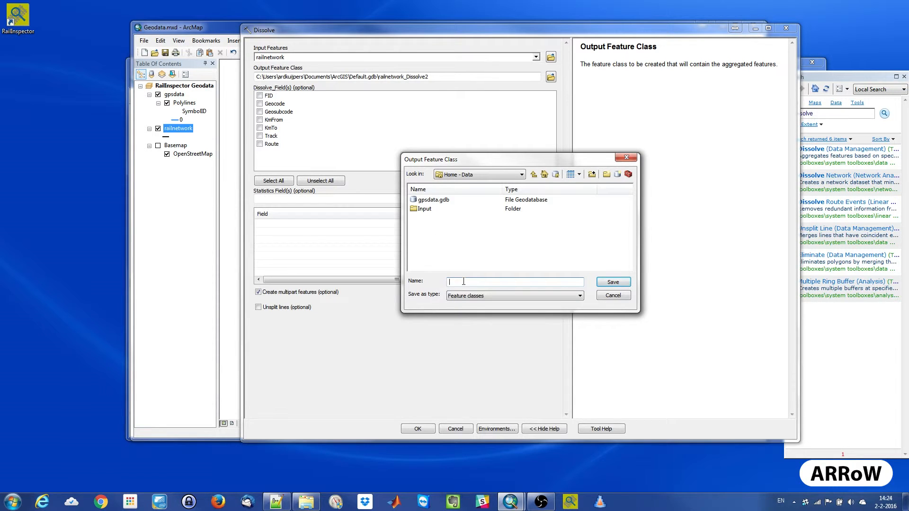
text(routes_and_tracks.shp)
key(Return)
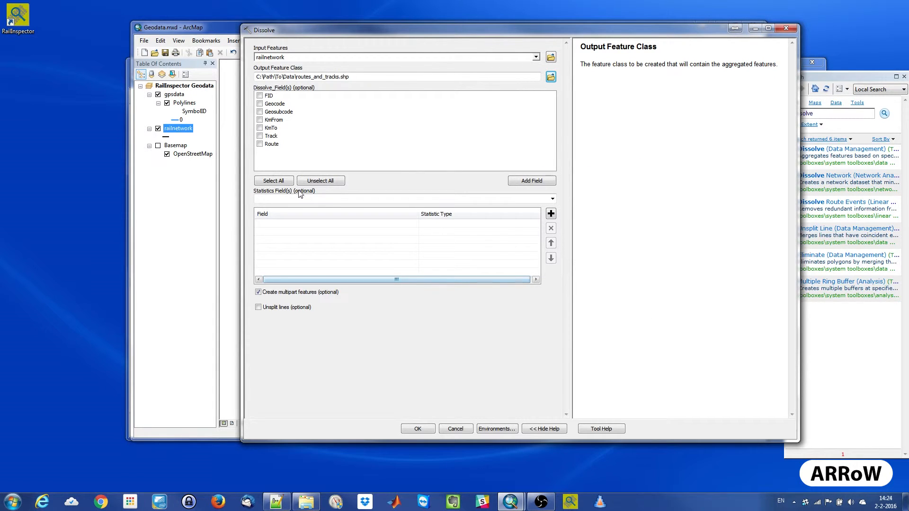
- Choose Track and Route as the dissolve fields, and add KmFrom and KmTo as statistics fields
click(259, 136)
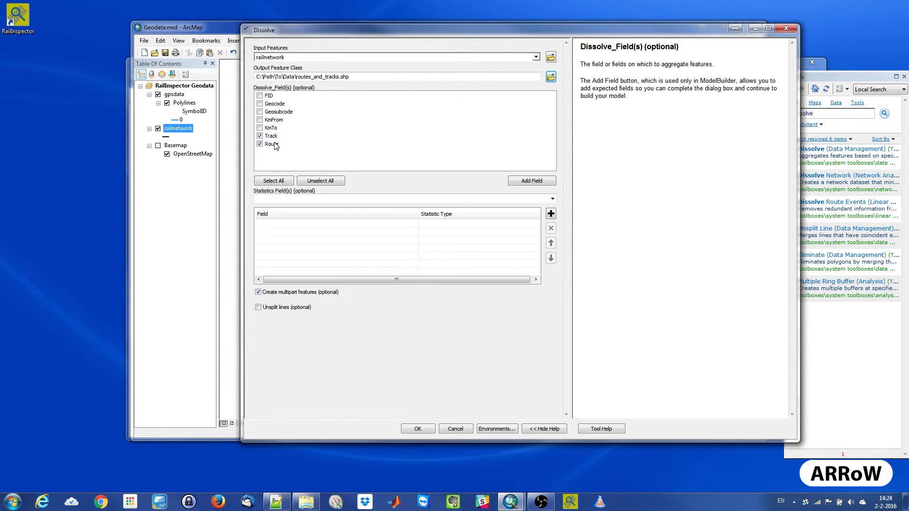
click(552, 199)
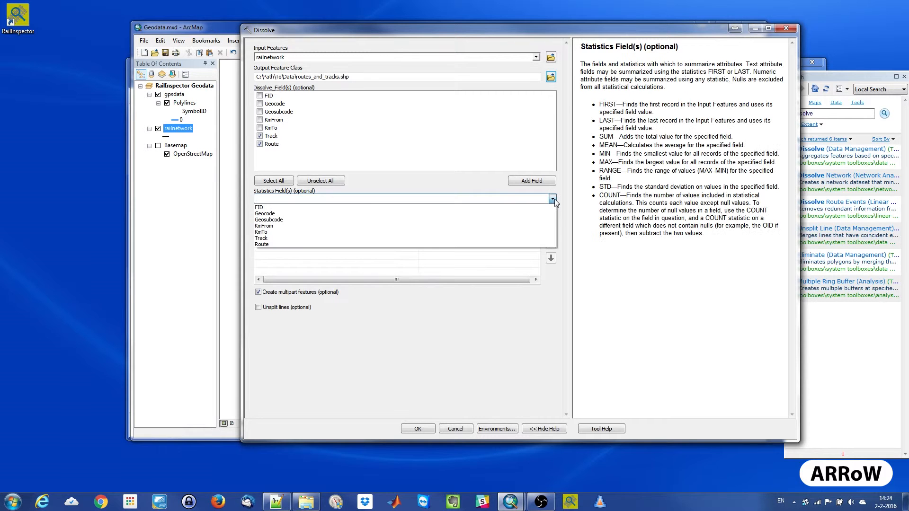
click(275, 228)
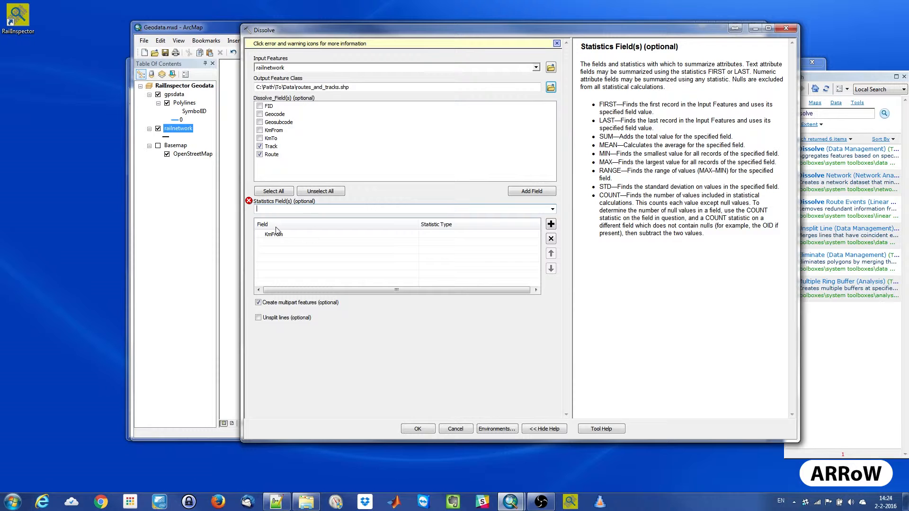
click(552, 209)
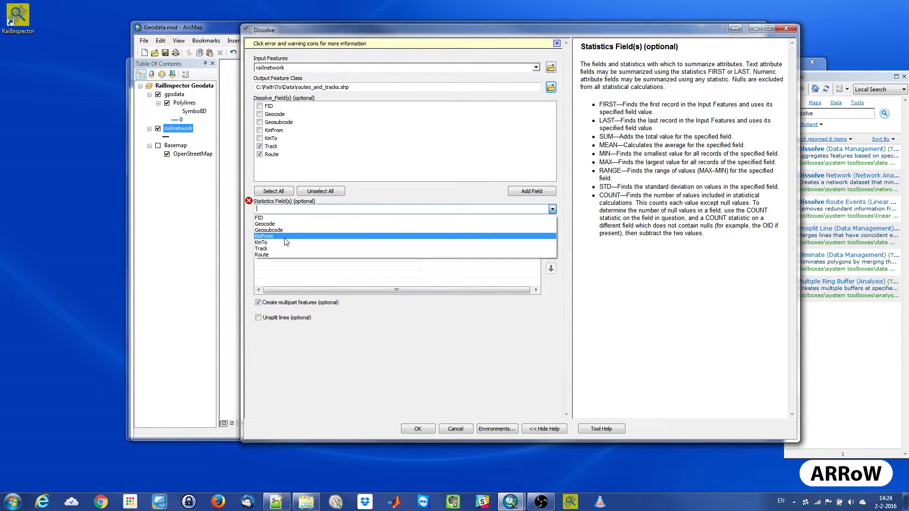
click(286, 242)
- Set the statistic type to MIN for KmFrom and MAX for KmTo, disallow multipart features and enable Unsplit lines
click(450, 235)
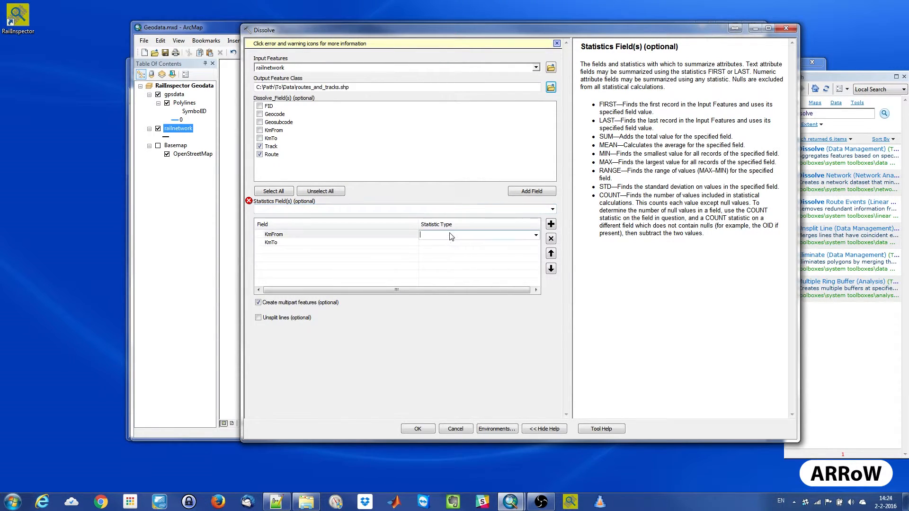
click(535, 237)
click(455, 256)
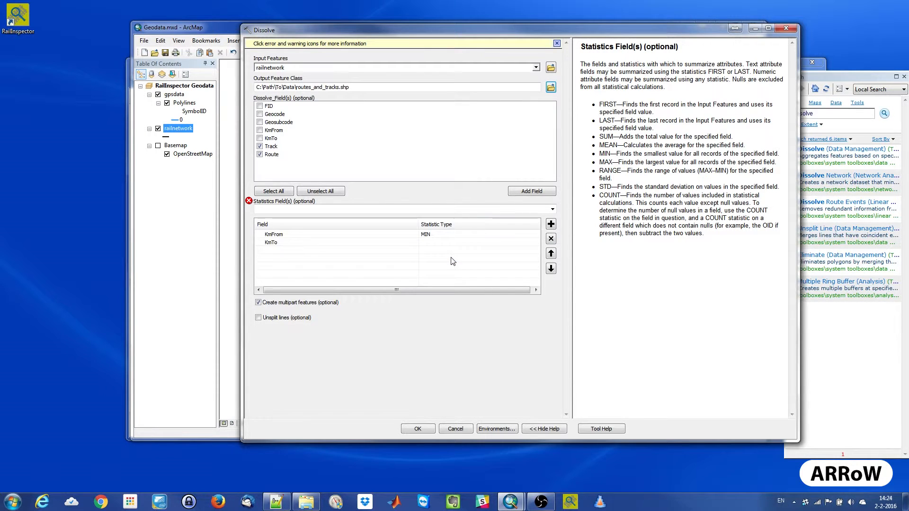
click(339, 242)
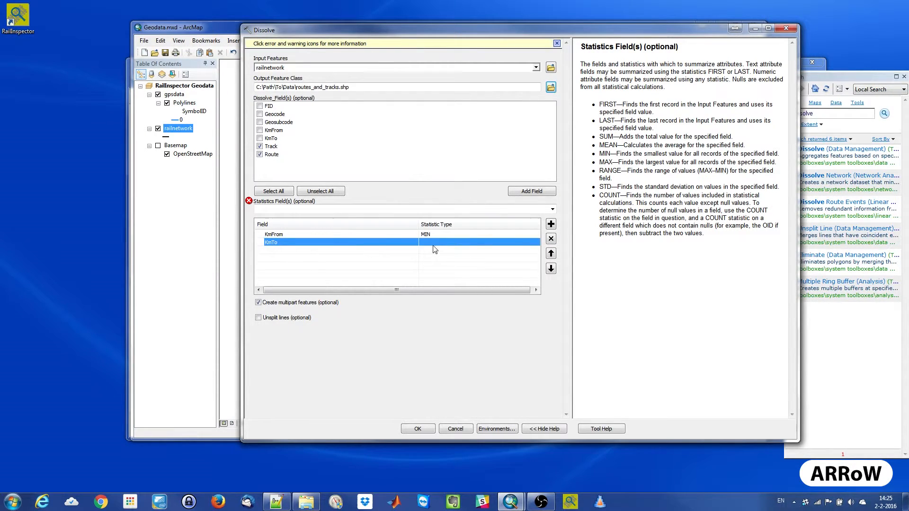
click(525, 247)
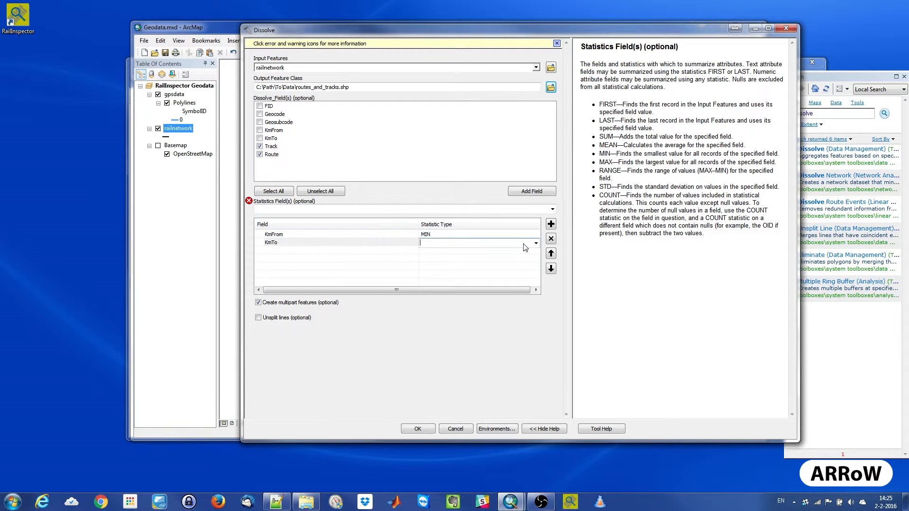
click(535, 244)
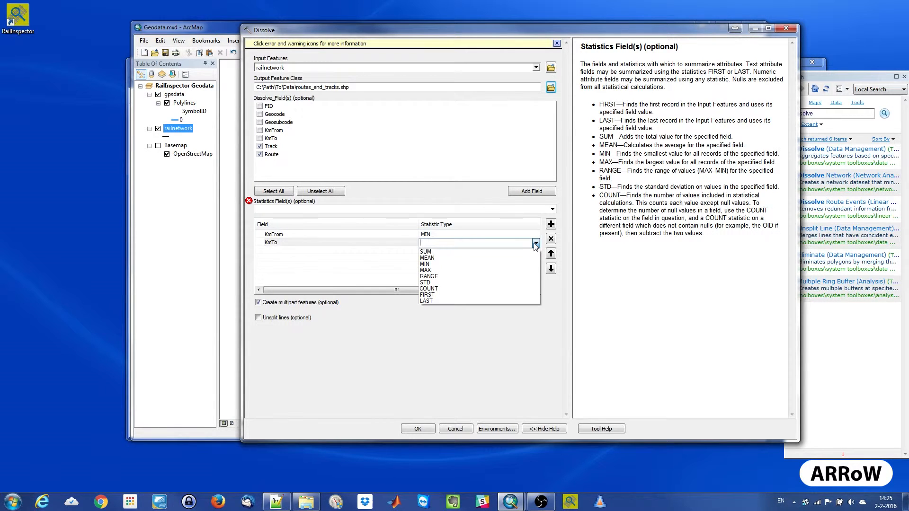
click(450, 271)
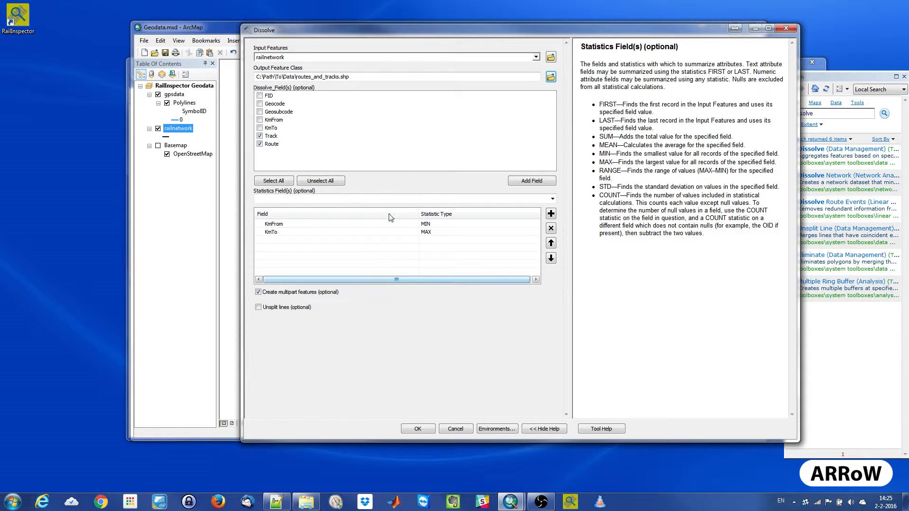
click(258, 292)
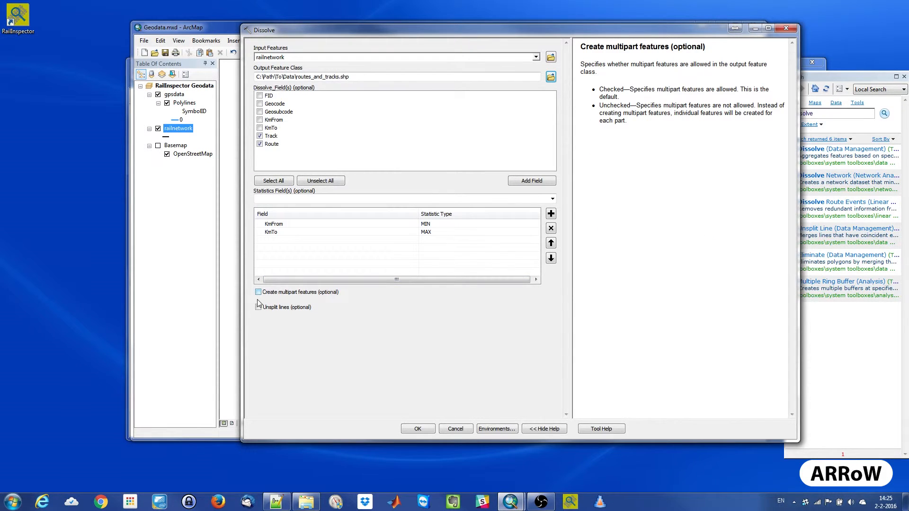
click(259, 307)
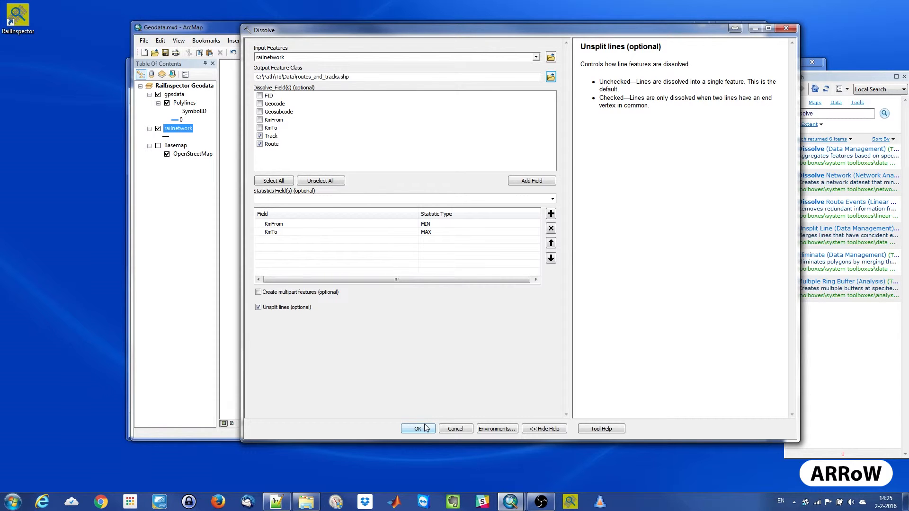
- Set Output has Z Values to Disabled in the Dissolve environment settings and run the tool
click(507, 429)
click(250, 105)
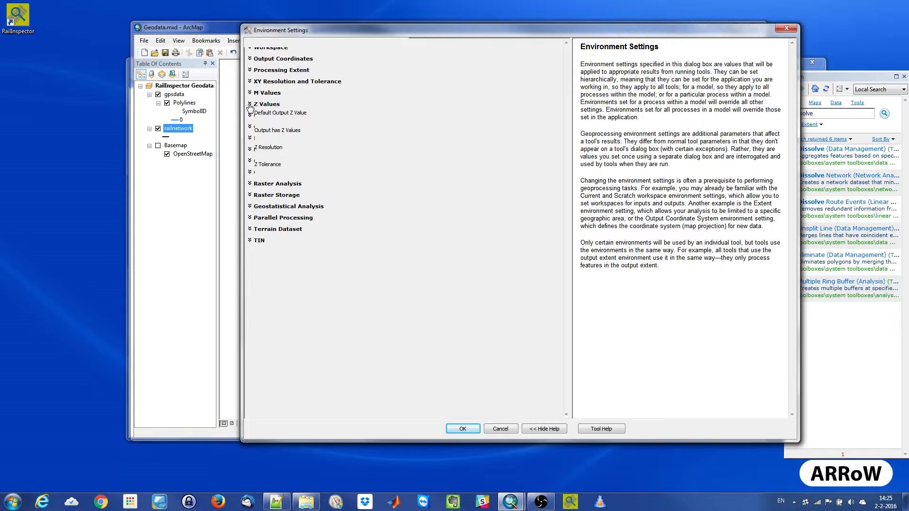
click(294, 137)
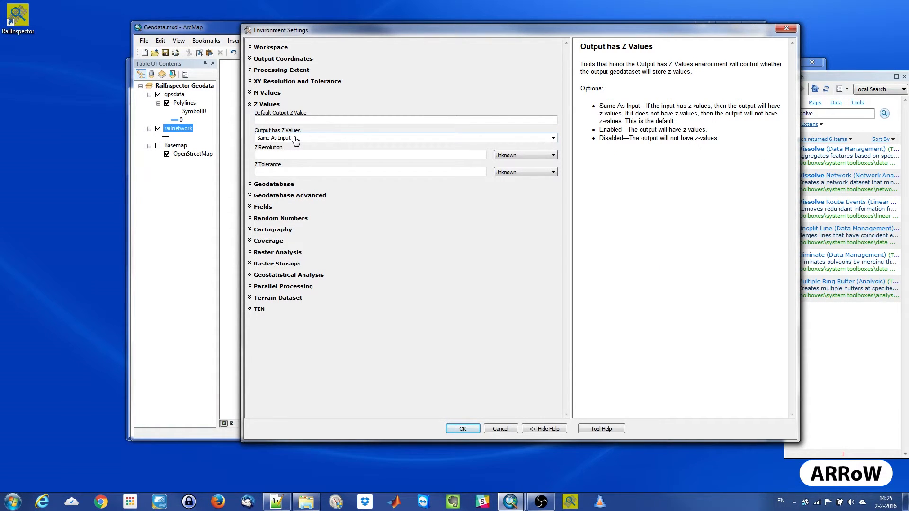
key(ctrl+a)
text(Disable)
click(463, 429)
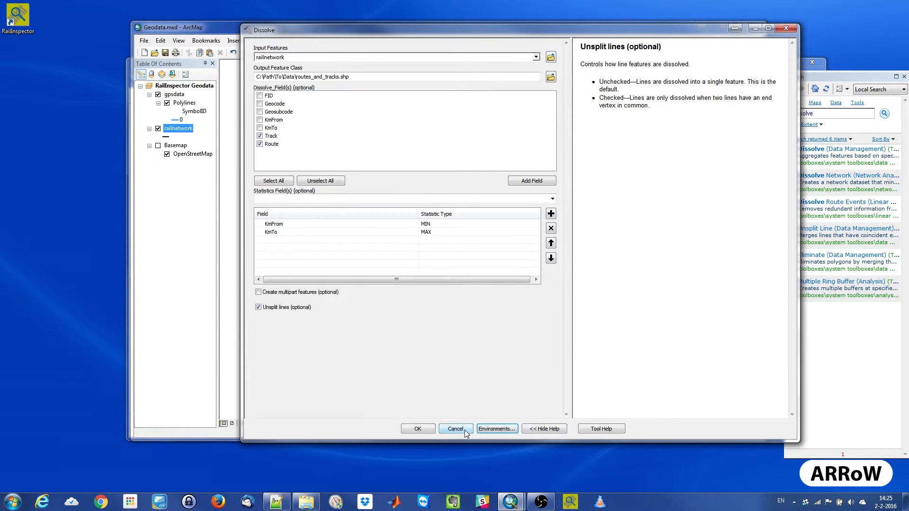
click(418, 429)
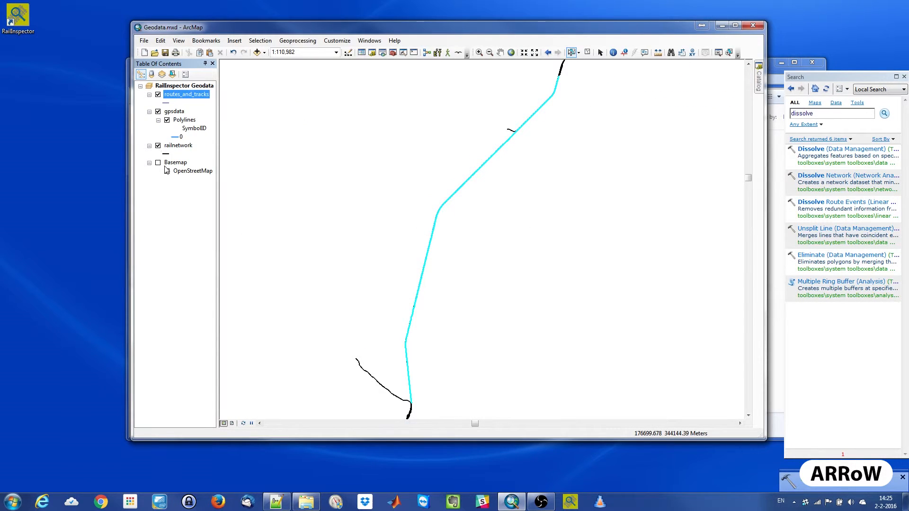
- Check the Track, Route and kilometre values in the attribute table of routes_and_tracks and close it
right_click(179, 97)
click(212, 122)
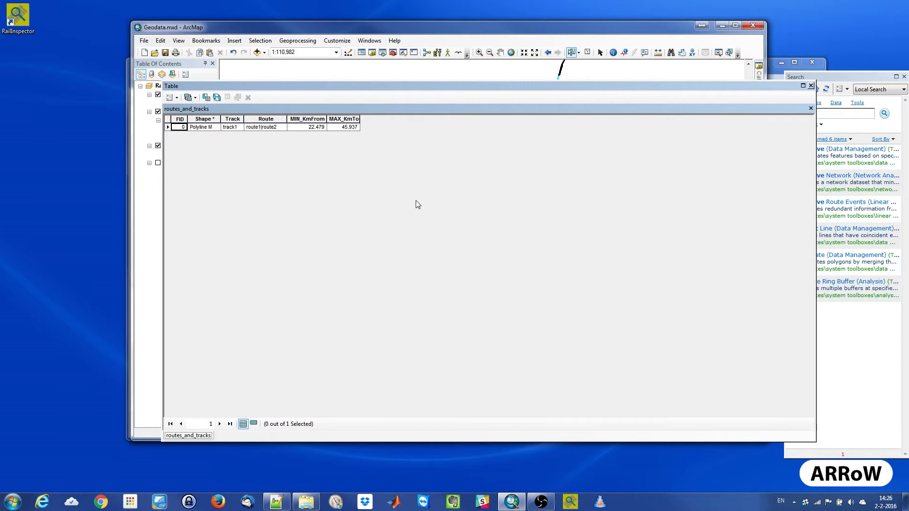
click(811, 86)
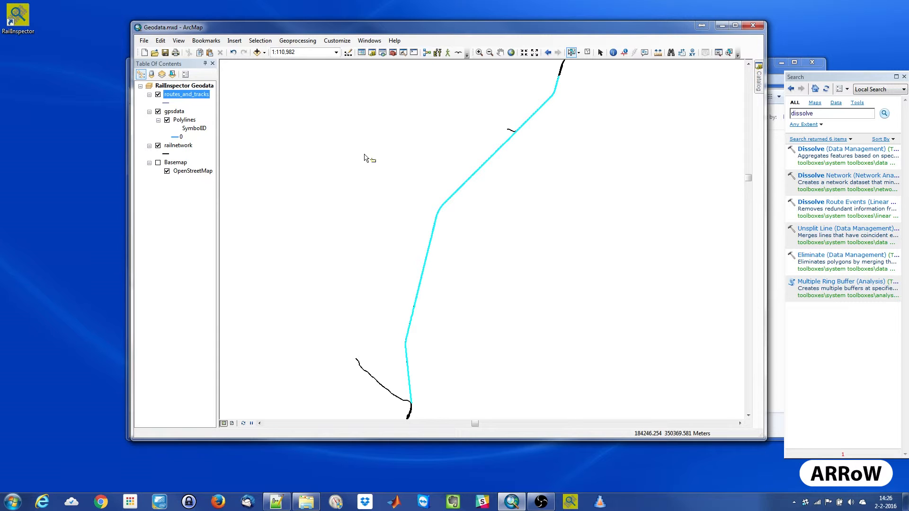
- Close ArcMap, saving the changes to Geodata.mxd
key(alt+F4)
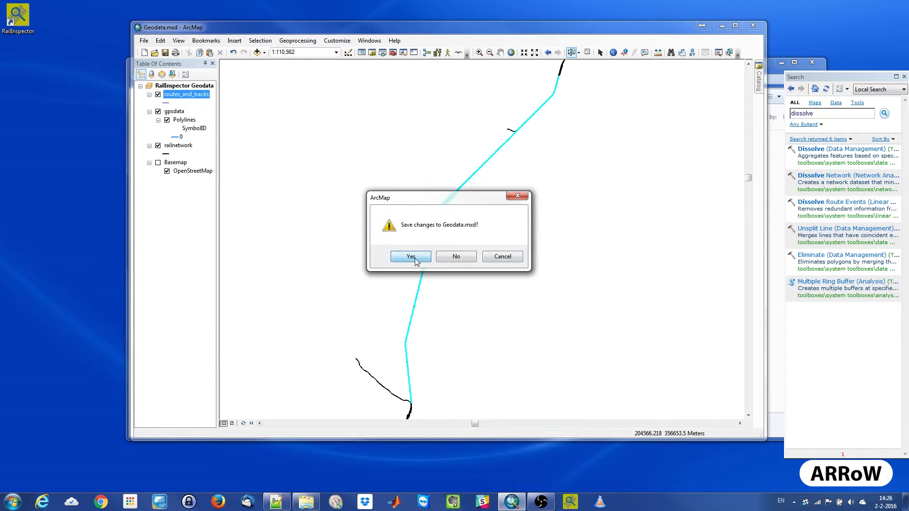
click(406, 257)
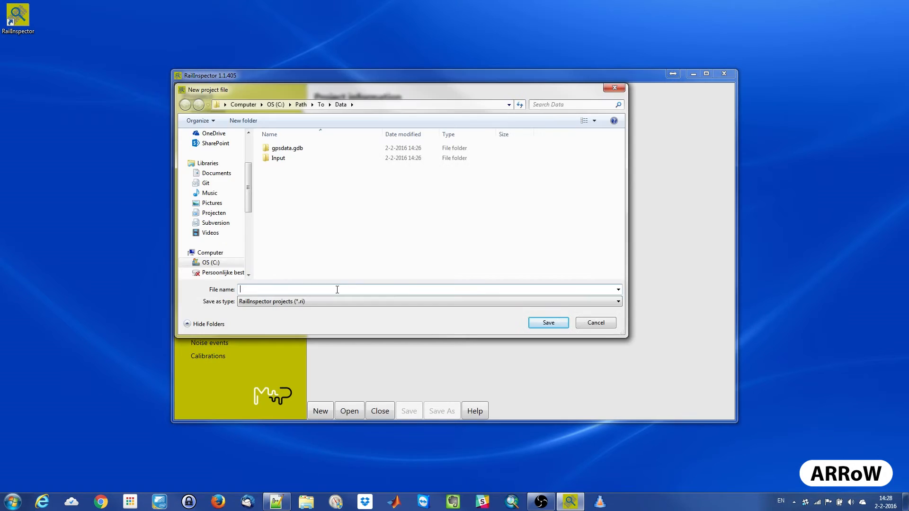
- Create a new RailInspector project file named demoproject in C:\Path\To\Data
text(demoproject)
key(Return)
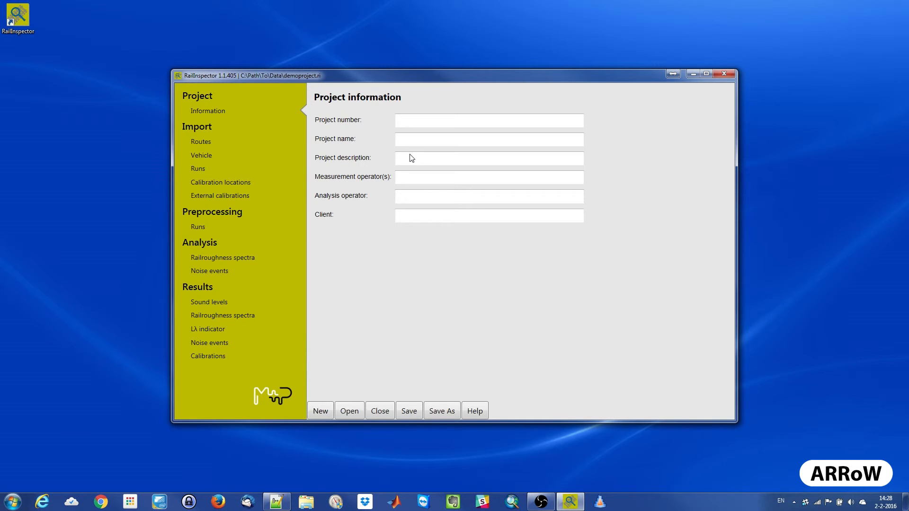
- Enter project number demo.16.01, project name demonstrator and the analysis operator's name in the project information
text(demo.16.01)
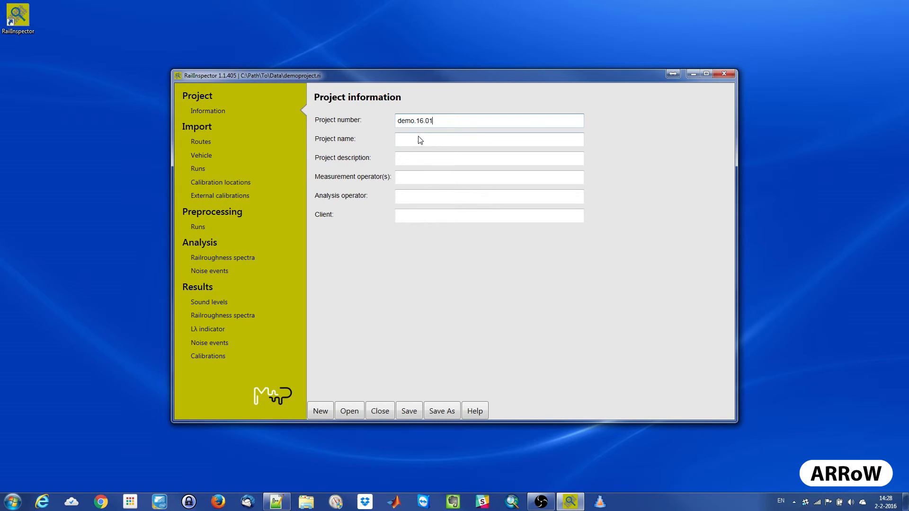
click(419, 139)
text(demonstrator)
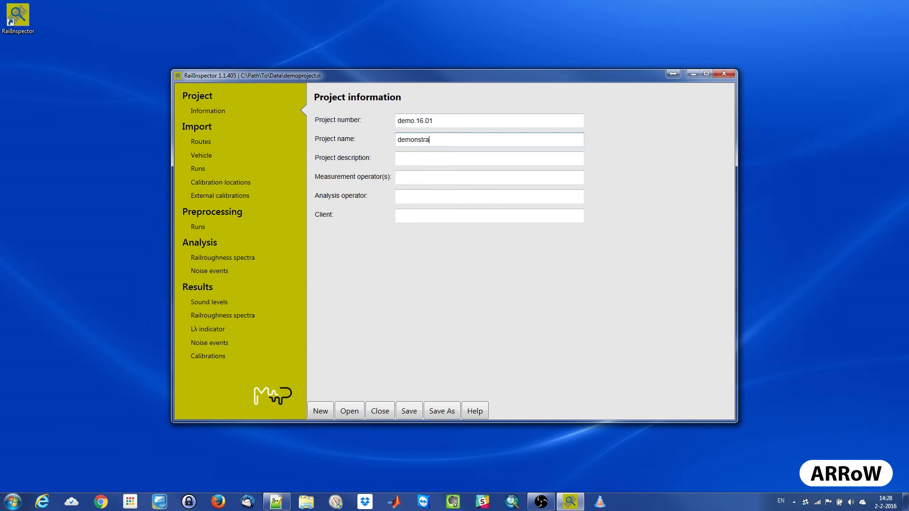
click(413, 196)
text(Ard)
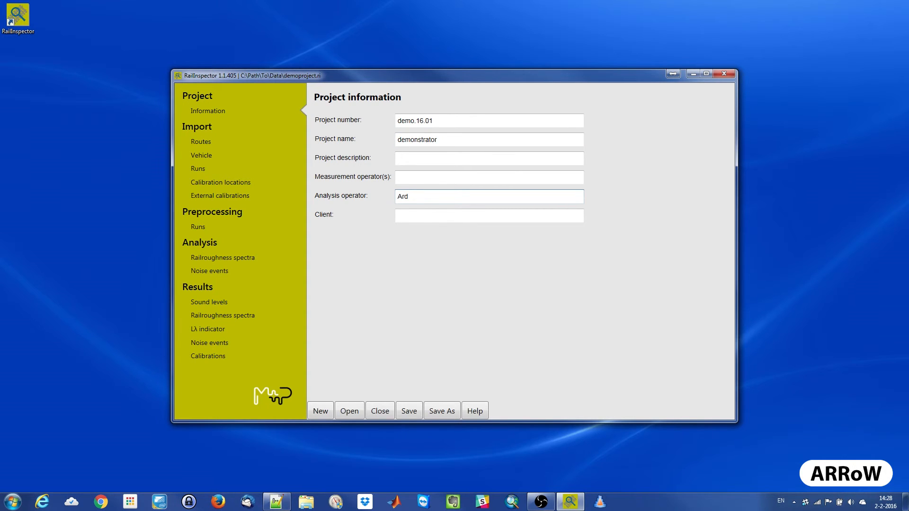
- Enter Customer as the client in the project information
click(401, 215)
text(Customer)
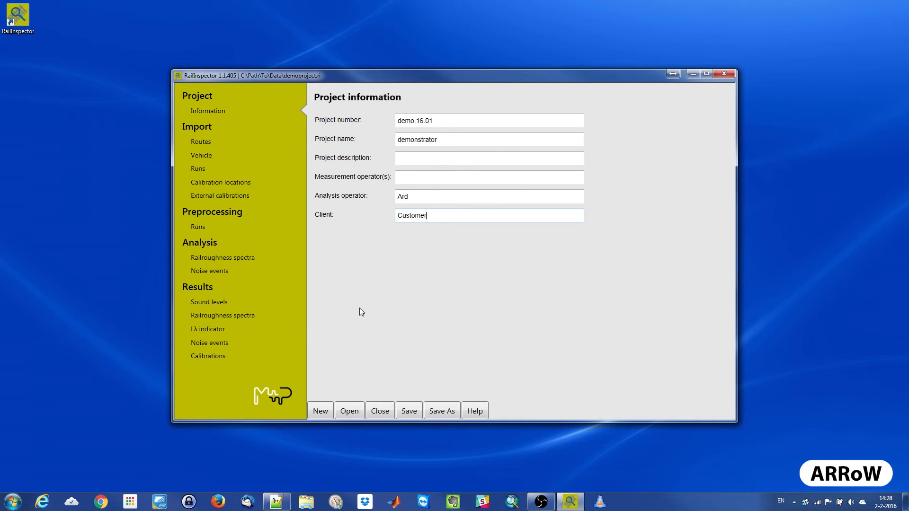
- Import the routes from routes_and_tracks.shp, assigning Track as the track name field and Route as the route name field
click(204, 145)
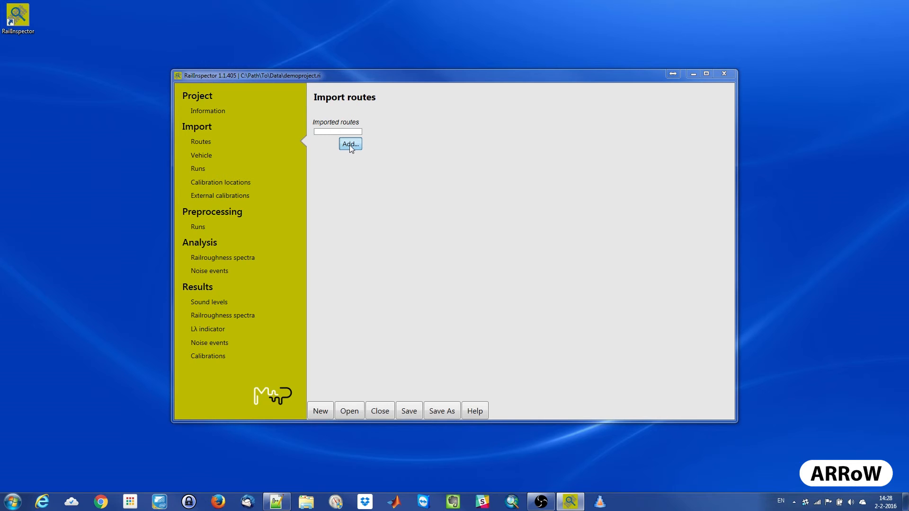
click(350, 144)
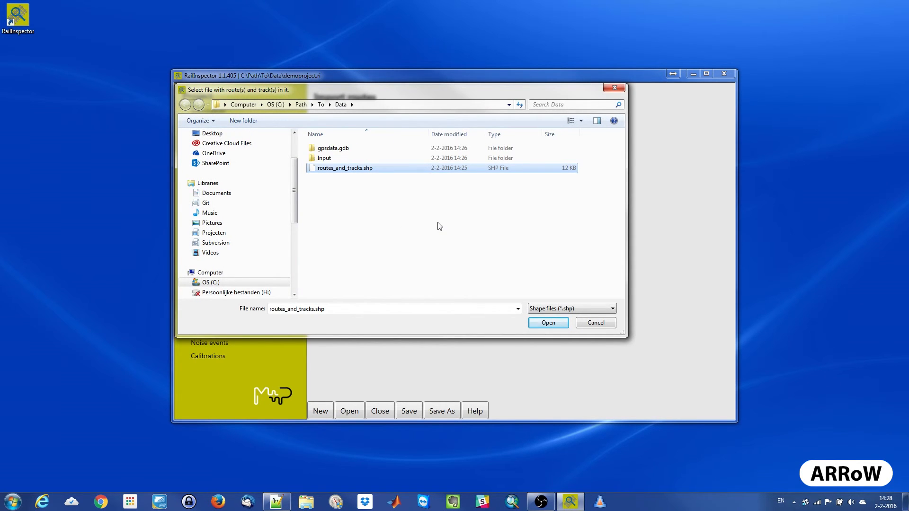
click(548, 323)
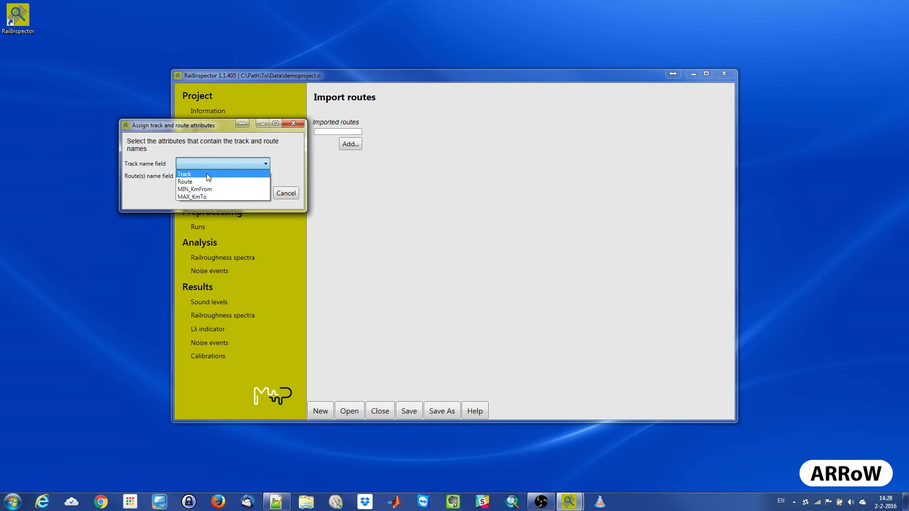
click(206, 174)
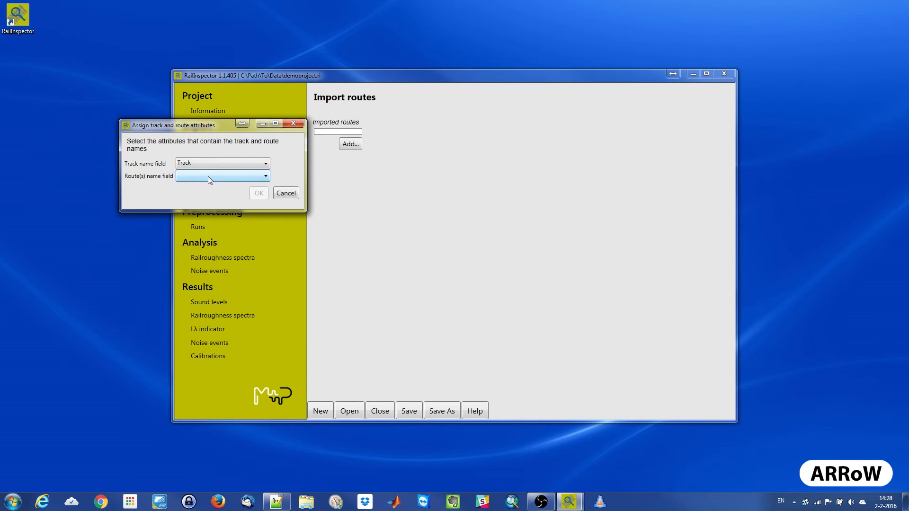
click(209, 176)
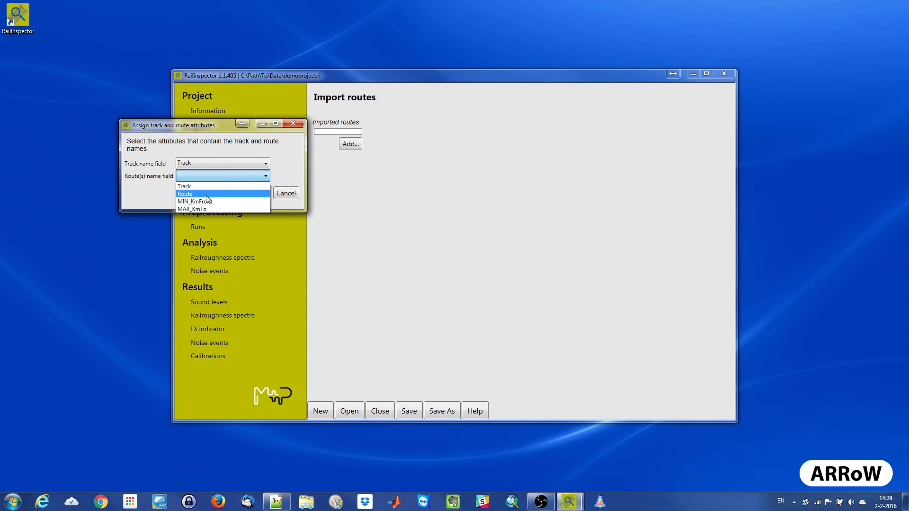
click(207, 195)
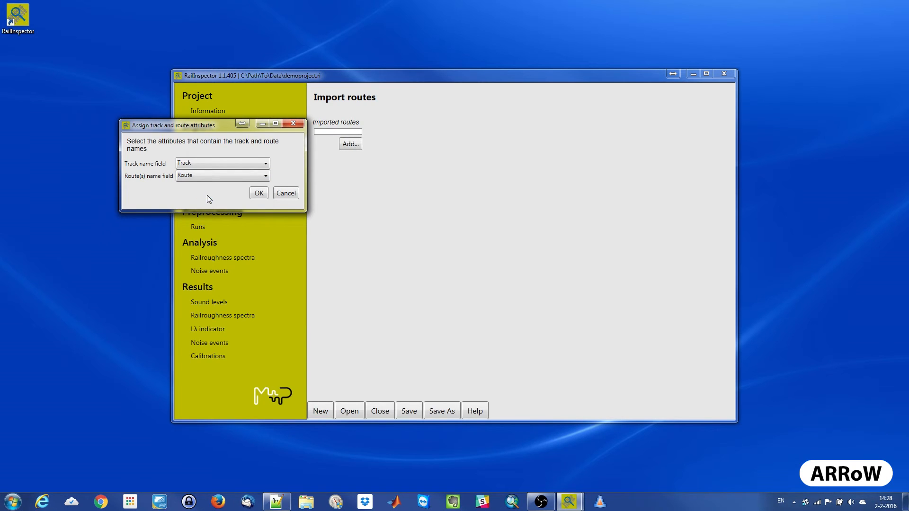
click(259, 194)
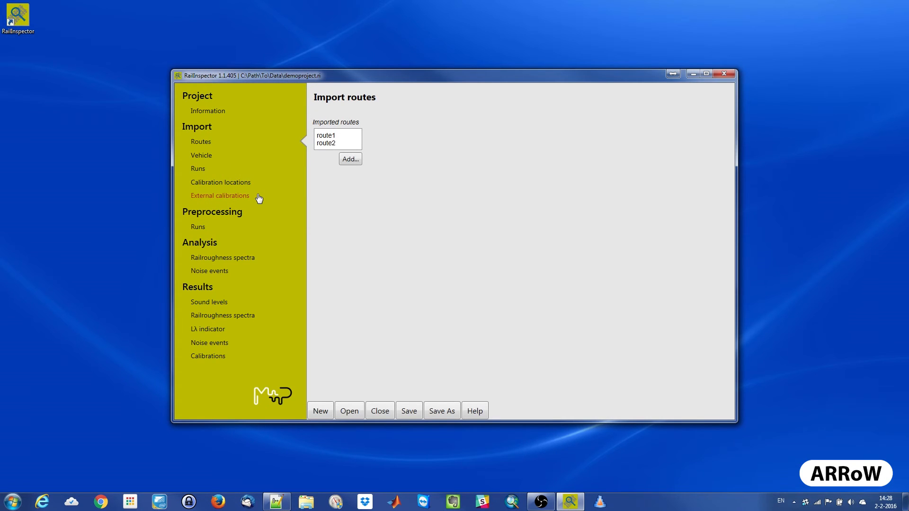
- Examine the imported route1 and route2 on the map, following the route2 line in close-up around Echt
click(326, 136)
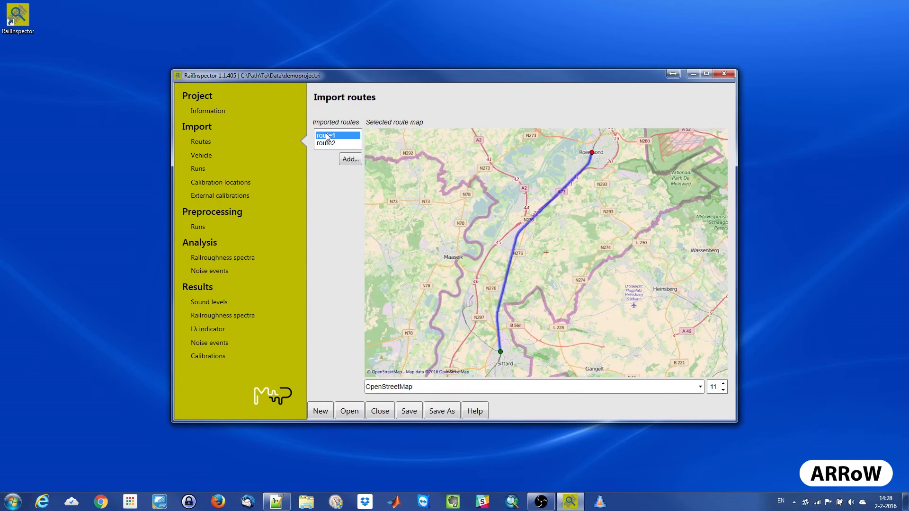
click(330, 144)
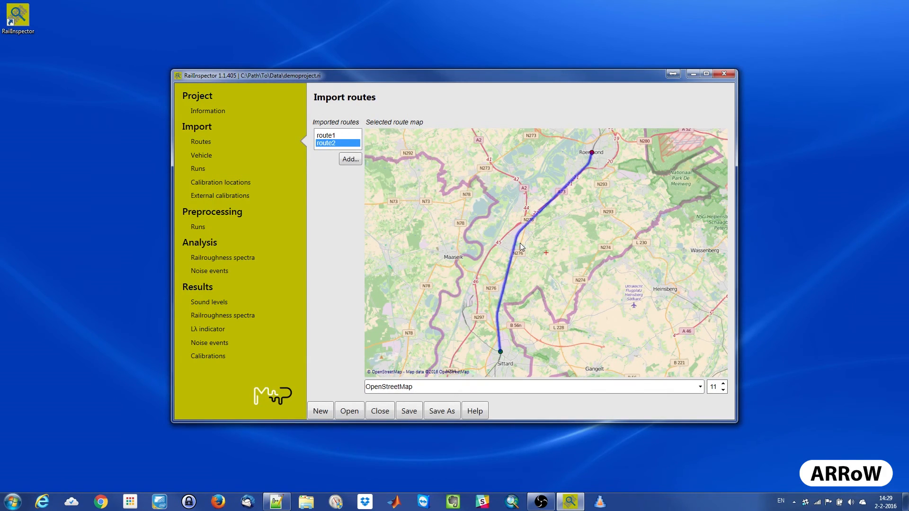
scroll(547, 255, up, 3)
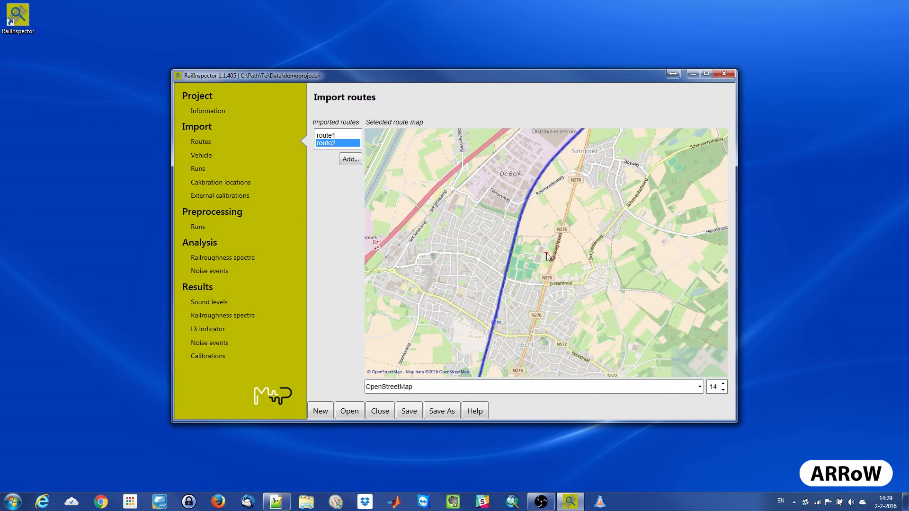
click(531, 279)
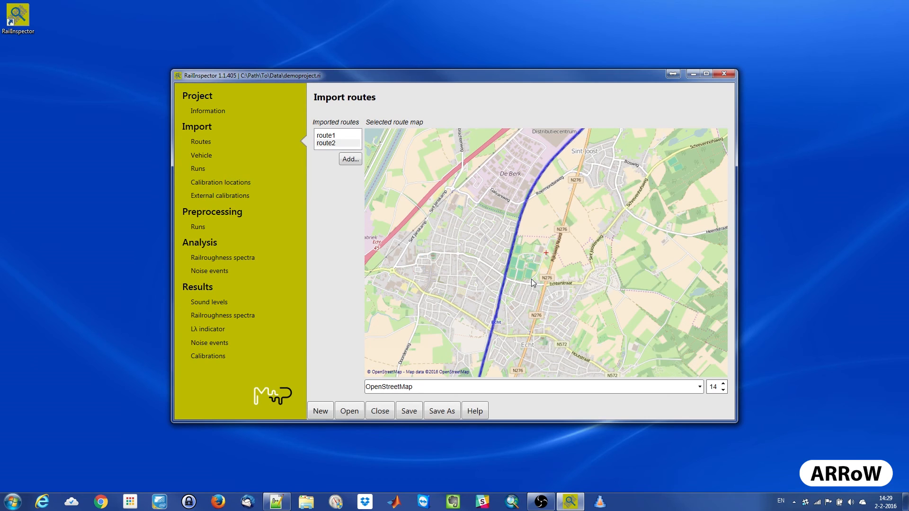
drag(531, 279, 606, 167)
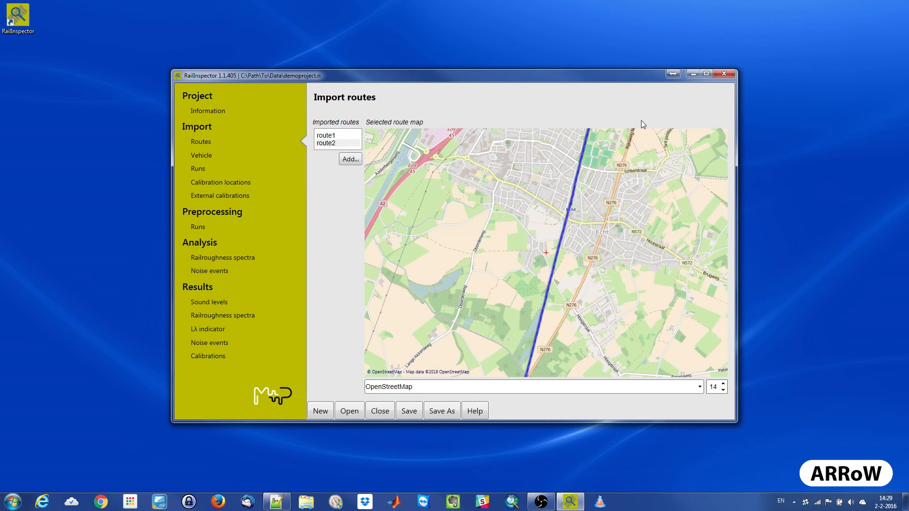
- Close RailInspector, saving the current project
key(alt+F4)
click(427, 278)
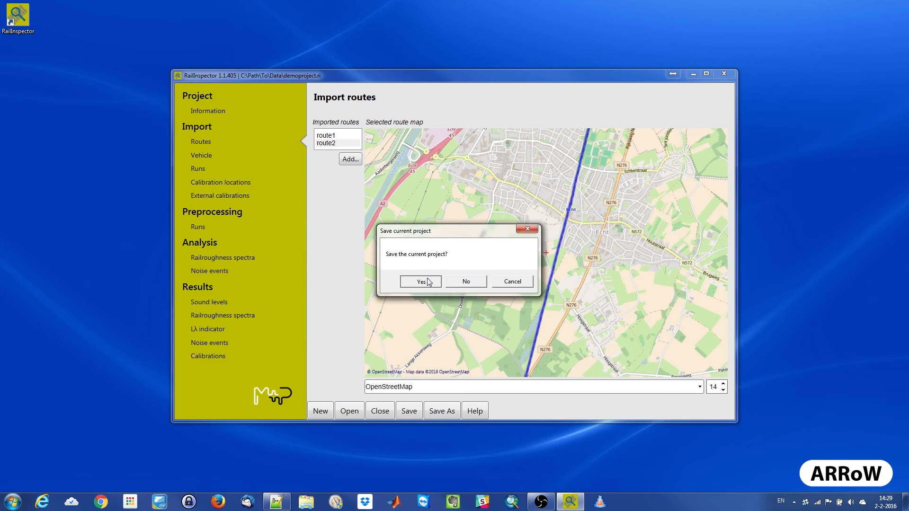